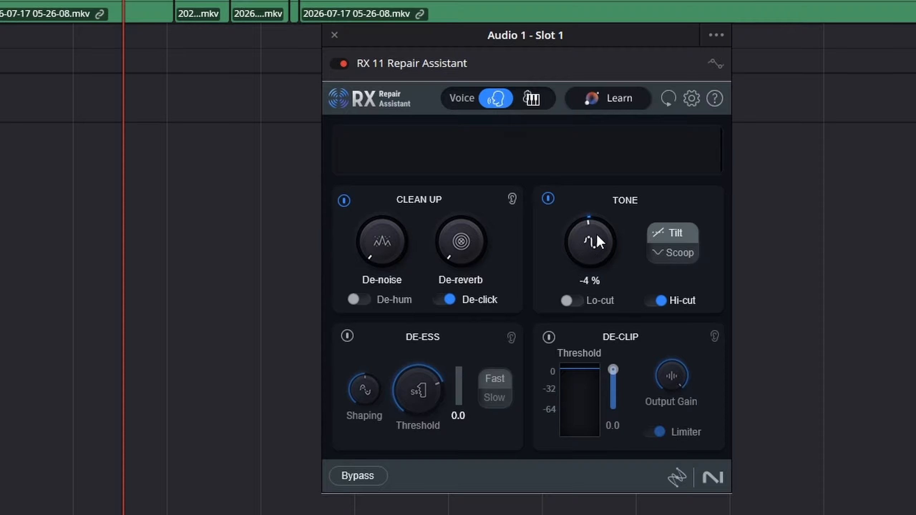
Step: Fine-tune the Tone tilt amount in RX 11 Repair Assistant on Audio 1
{"action": "left_click_drag", "start_coordinate": [598, 235], "coordinate": [602, 230]}
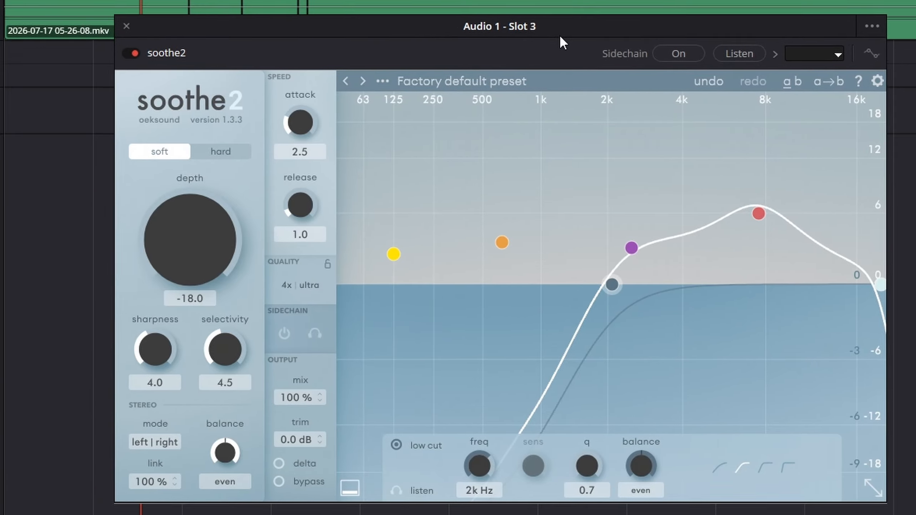
Step: Set soothe2's low cut to 2k1 Hz, its high cut to 12k7 Hz and band 4 to 3k5 Hz at 5.1 dB
{"action": "left_click_drag", "start_coordinate": [560, 34], "coordinate": [541, 42]}
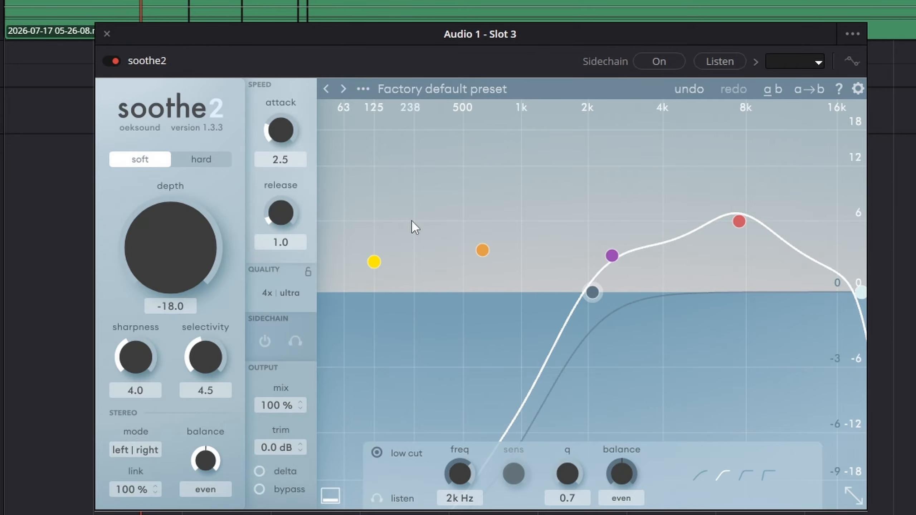
{"action": "mouse_move", "coordinate": [592, 292]}
{"action": "left_mouse_down"}
{"action": "mouse_move", "coordinate": [394, 292]}
{"action": "mouse_move", "coordinate": [601, 296]}
{"action": "left_mouse_up"}
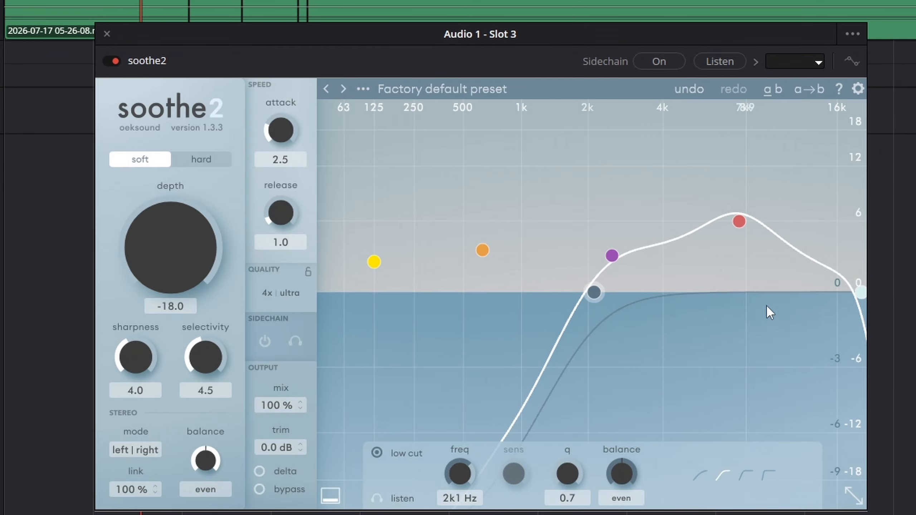
{"action": "left_click_drag", "start_coordinate": [860, 292], "coordinate": [807, 297]}
{"action": "left_click", "coordinate": [753, 476]}
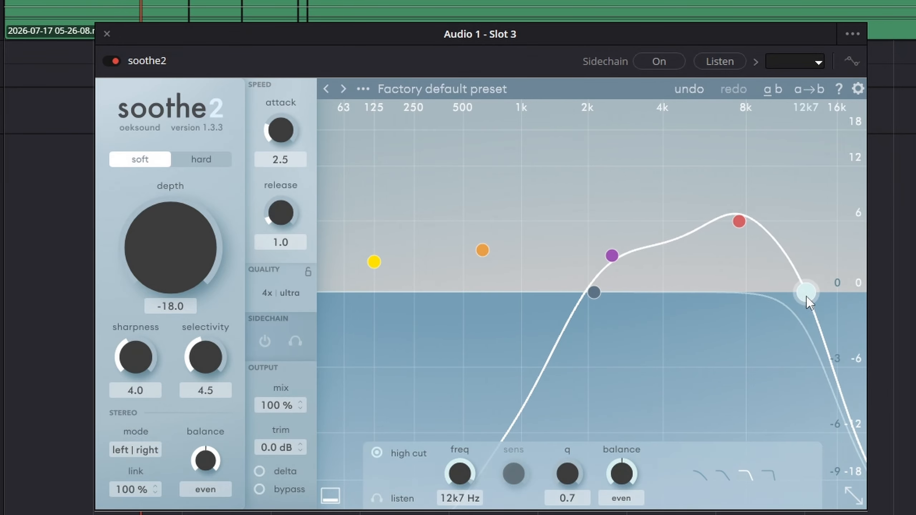
{"action": "left_click_drag", "start_coordinate": [619, 260], "coordinate": [655, 236]}
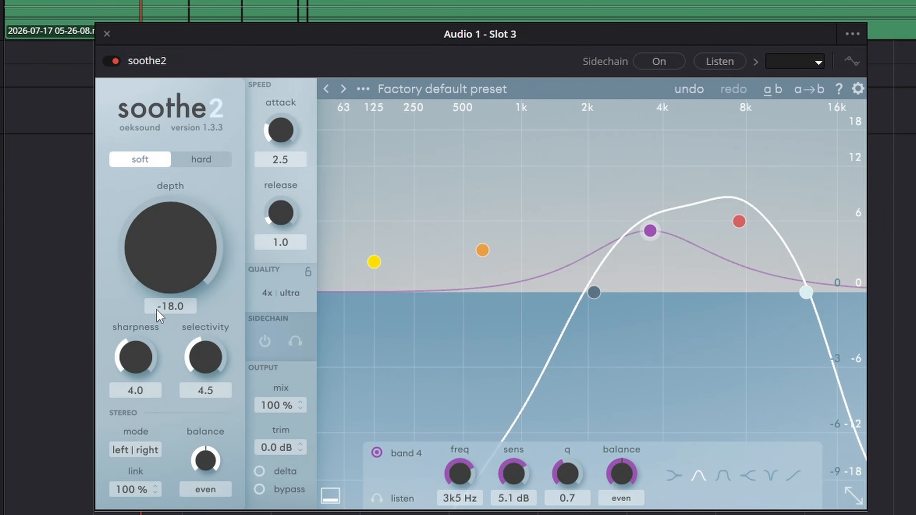
Step: Set soothe2's depth to 5.3 while the voice plays, and stop playback
{"action": "left_click_drag", "start_coordinate": [479, 34], "coordinate": [490, 97]}
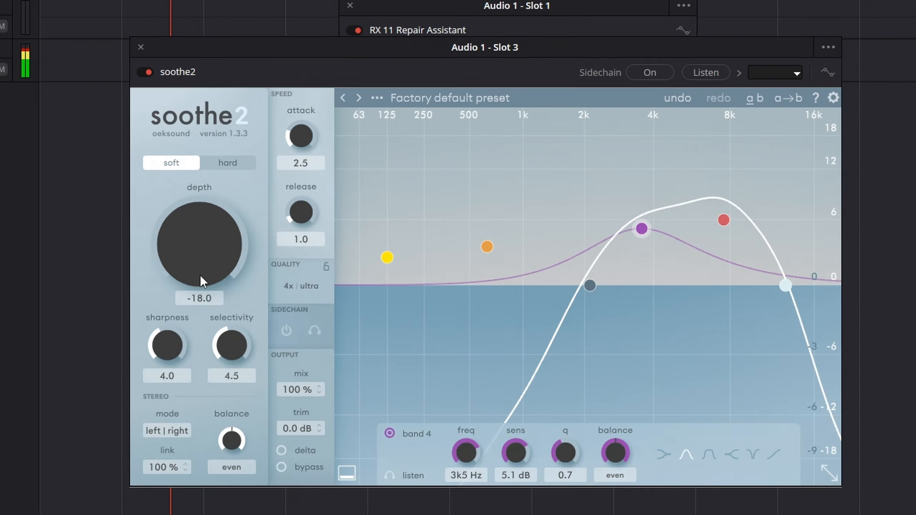
{"action": "left_click_drag", "start_coordinate": [200, 275], "coordinate": [202, 247]}
{"action": "left_click_drag", "start_coordinate": [214, 195], "coordinate": [241, 160]}
{"action": "left_click_drag", "start_coordinate": [205, 234], "coordinate": [204, 235]}
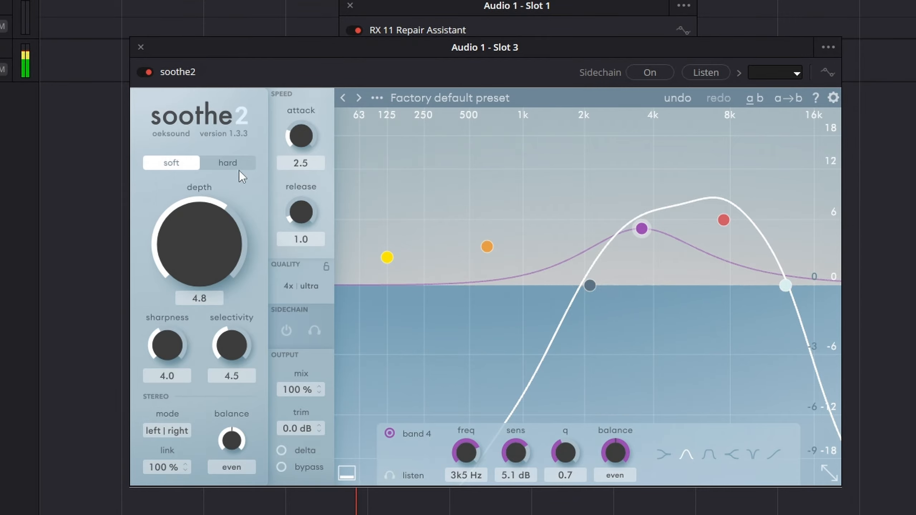
{"action": "left_click_drag", "start_coordinate": [207, 232], "coordinate": [209, 230]}
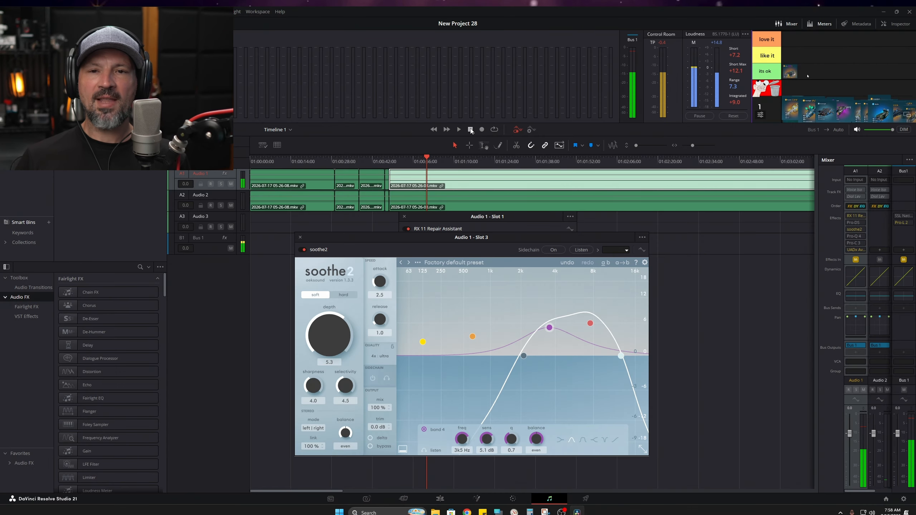
{"action": "left_click", "coordinate": [471, 130]}
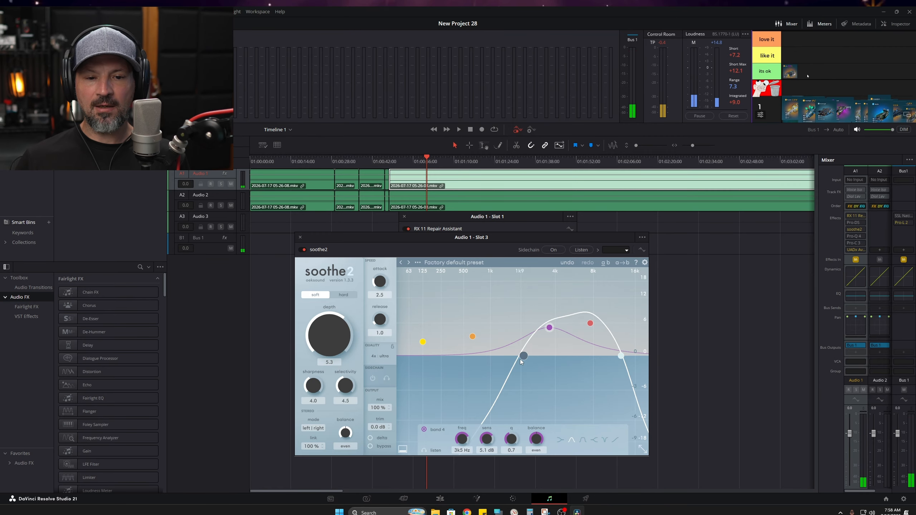
Step: Widen soothe2's range with the low cut at 42 Hz, high cut about 16.9 kHz, and band 4 at 2k5 Hz, 3.5 dB
{"action": "left_click_drag", "start_coordinate": [521, 357], "coordinate": [401, 355]}
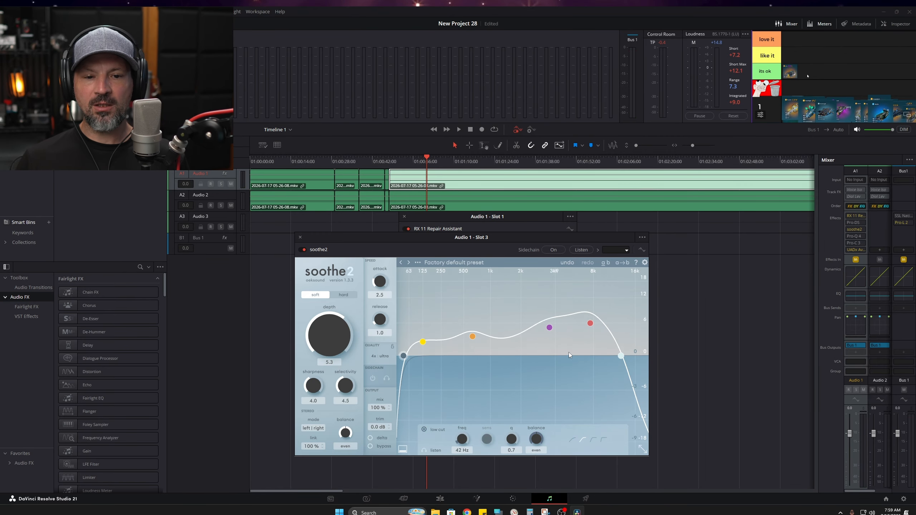
{"action": "left_click_drag", "start_coordinate": [621, 356], "coordinate": [642, 355]}
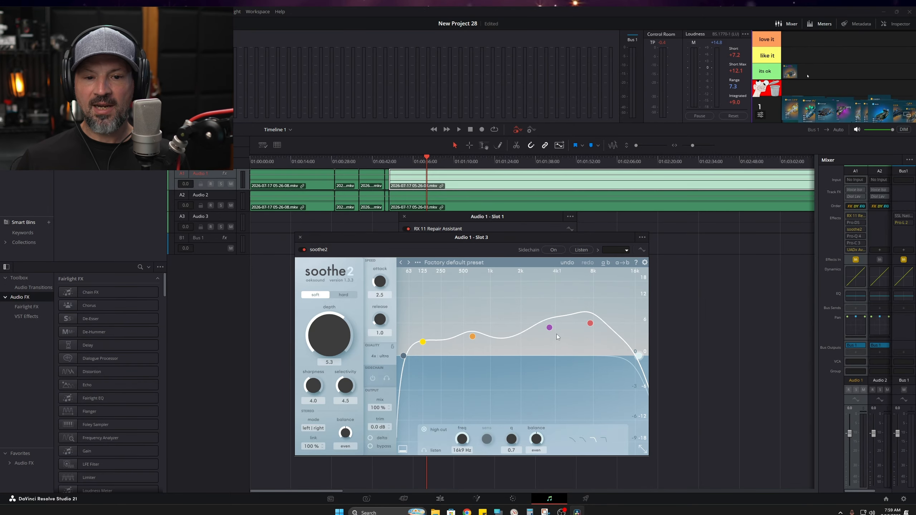
{"action": "left_click_drag", "start_coordinate": [549, 328], "coordinate": [544, 331]}
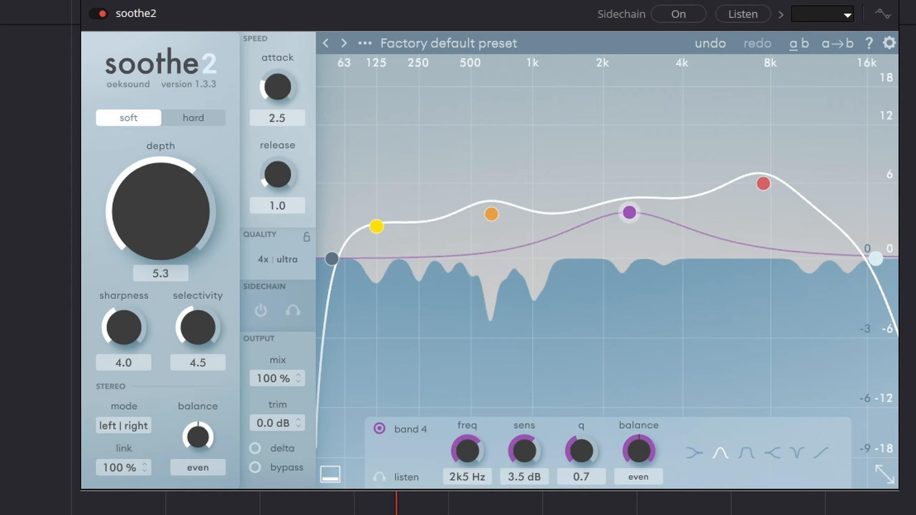
Step: Set soothe2's depth to 3.0 during playback
{"action": "left_click_drag", "start_coordinate": [153, 237], "coordinate": [151, 250]}
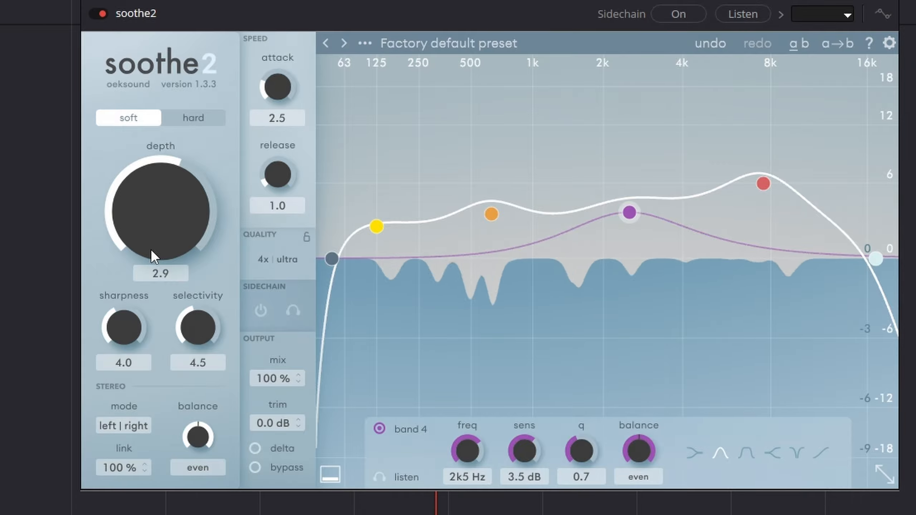
{"action": "left_click_drag", "start_coordinate": [150, 249], "coordinate": [154, 252]}
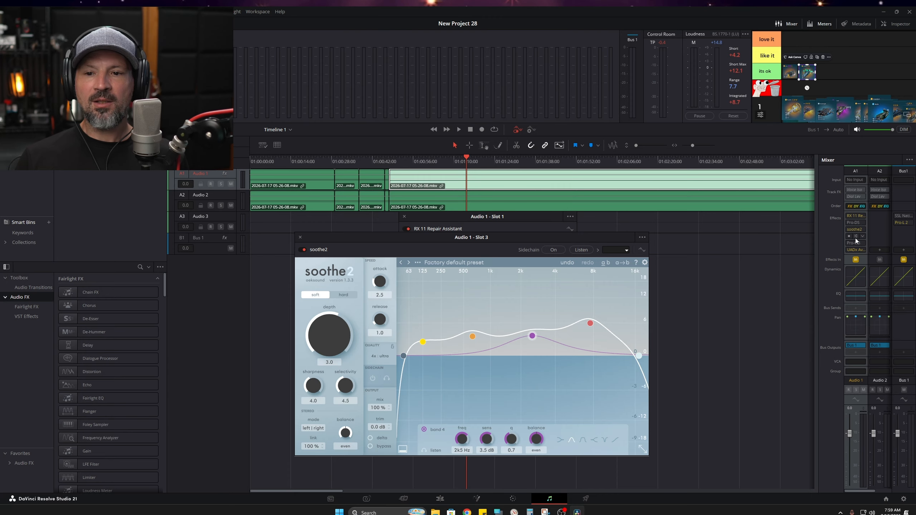
Step: Open the Pro-Q 4 effect of Audio 1 and set its red bell band to about 5333 Hz
{"action": "left_click", "coordinate": [856, 236]}
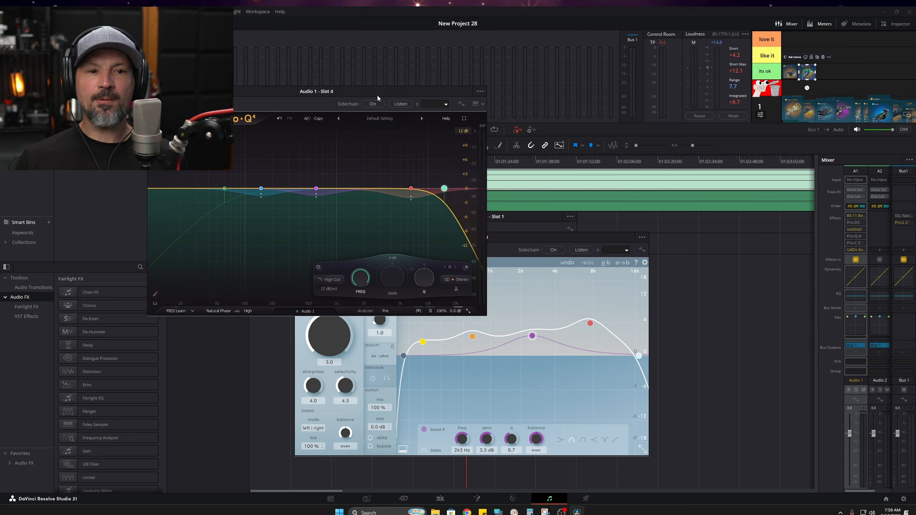
{"action": "left_click_drag", "start_coordinate": [377, 93], "coordinate": [564, 202]}
{"action": "mouse_move", "coordinate": [597, 301]}
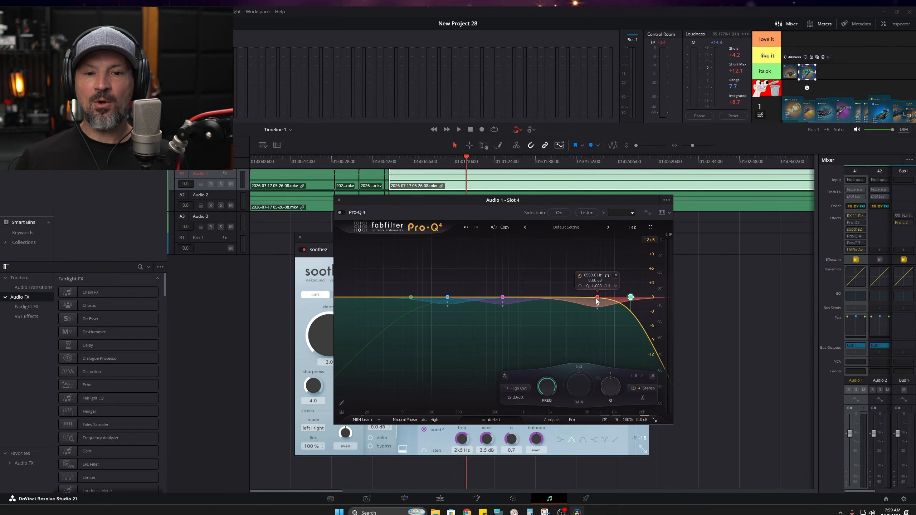
{"action": "left_click_drag", "start_coordinate": [597, 298], "coordinate": [591, 297]}
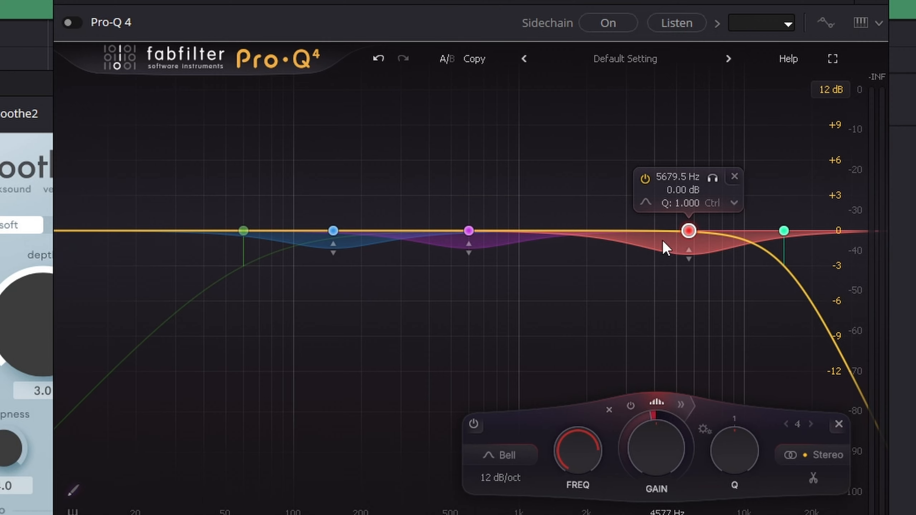
{"action": "left_click_drag", "start_coordinate": [688, 230], "coordinate": [683, 230]}
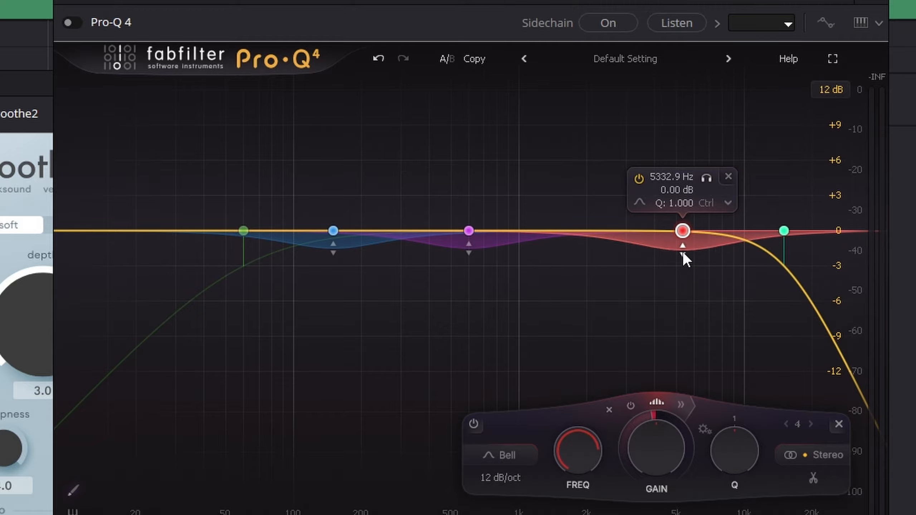
Step: Set the red bell band's dynamic range to -2 dB
{"action": "double_click", "coordinate": [651, 414]}
{"action": "type", "text": "-2"}
{"action": "key", "text": "Return"}
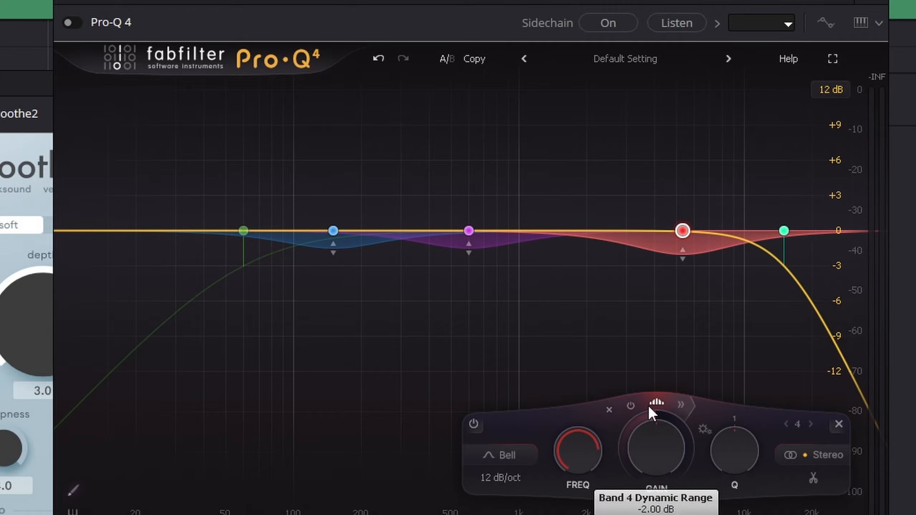
Step: Place the Pro-Q 4 window beside soothe2 and play the timeline with the equalizer enabled
{"action": "left_click_drag", "start_coordinate": [421, 0], "coordinate": [720, 81]}
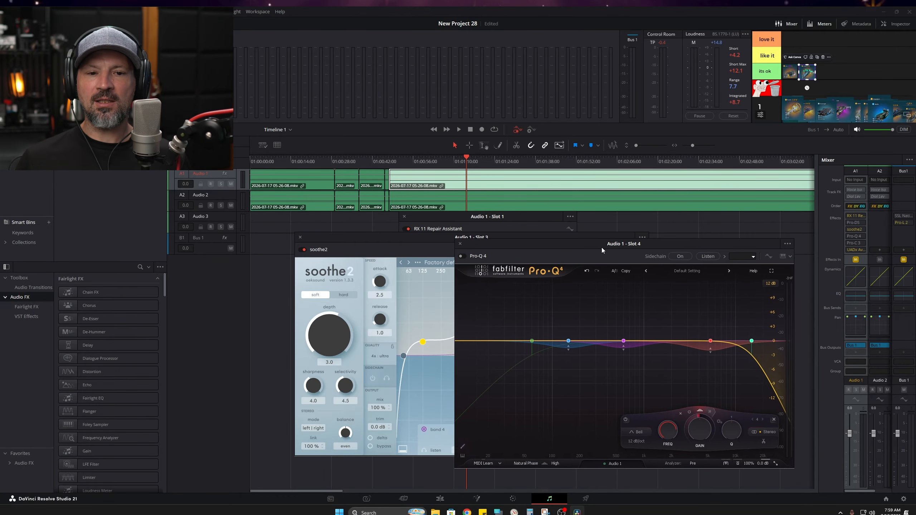
{"action": "left_click_drag", "start_coordinate": [601, 247], "coordinate": [590, 244]}
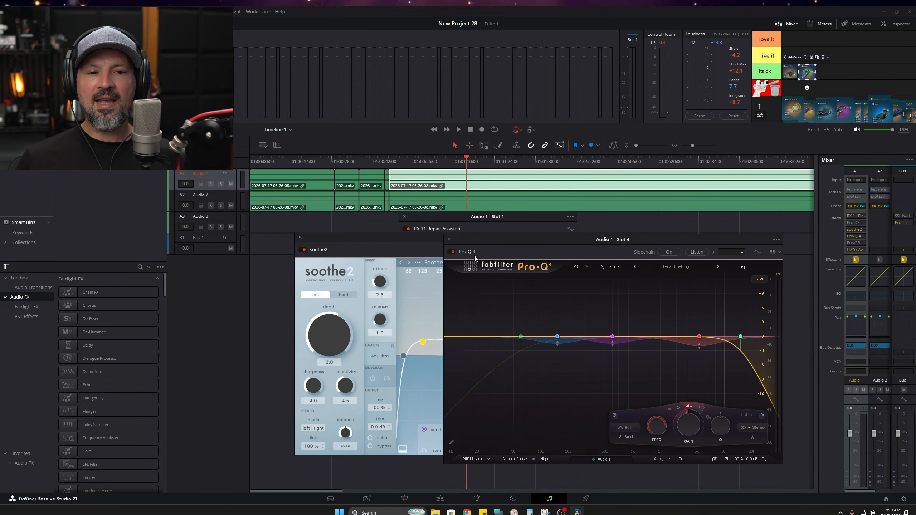
{"action": "left_click", "coordinate": [459, 130]}
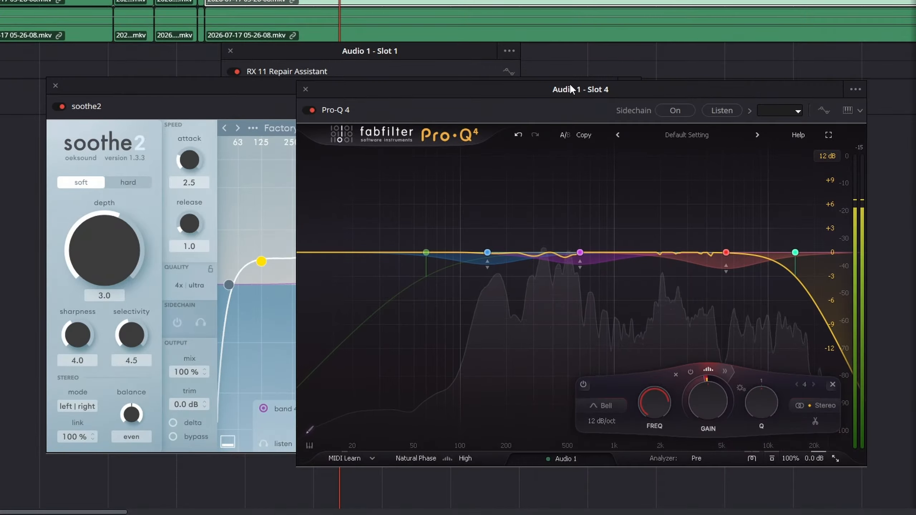
Step: Activate Pro-Q 4's low cut at about 62 Hz, Q 0.879 and 12 dB/oct, and move the soothe2 window clear of it
{"action": "left_click", "coordinate": [397, 217]}
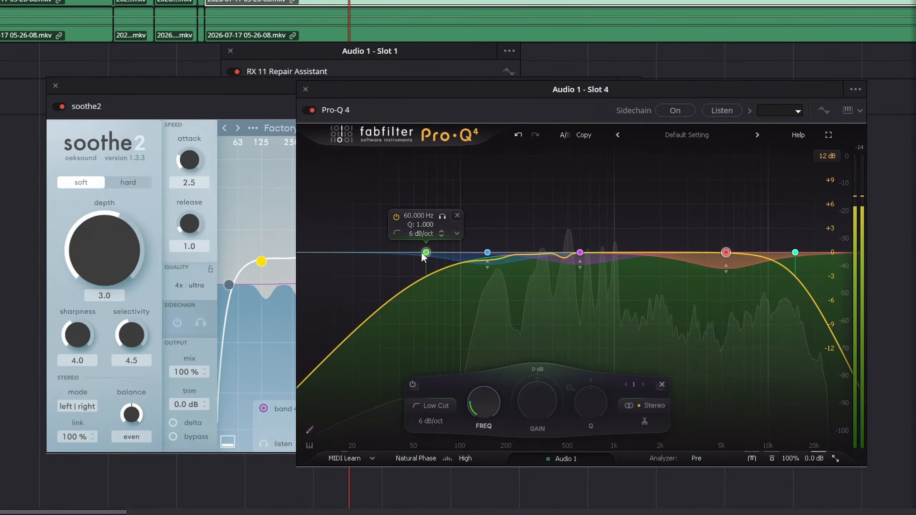
{"action": "mouse_move", "coordinate": [424, 254]}
{"action": "left_mouse_down"}
{"action": "mouse_move", "coordinate": [406, 254]}
{"action": "mouse_move", "coordinate": [428, 262]}
{"action": "left_mouse_up"}
{"action": "left_click", "coordinate": [406, 254], "text": "alt+shift"}
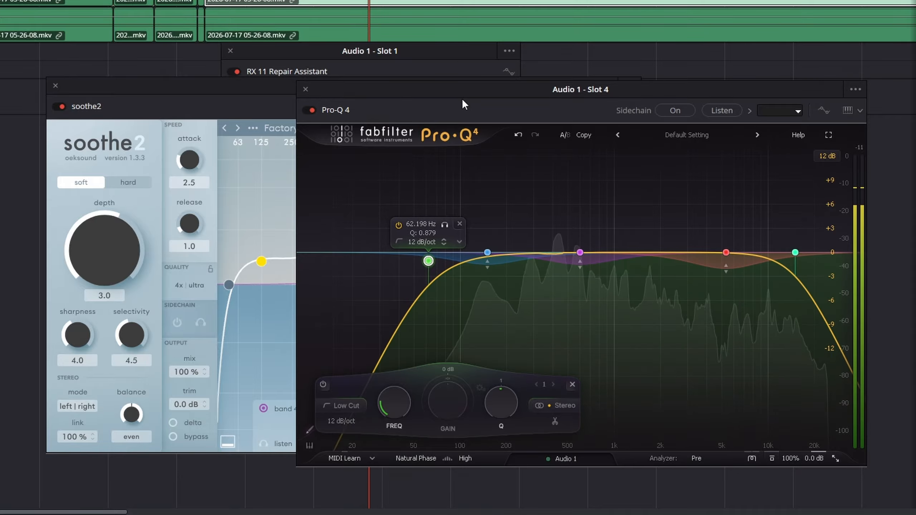
{"action": "left_click_drag", "start_coordinate": [283, 87], "coordinate": [6, 100]}
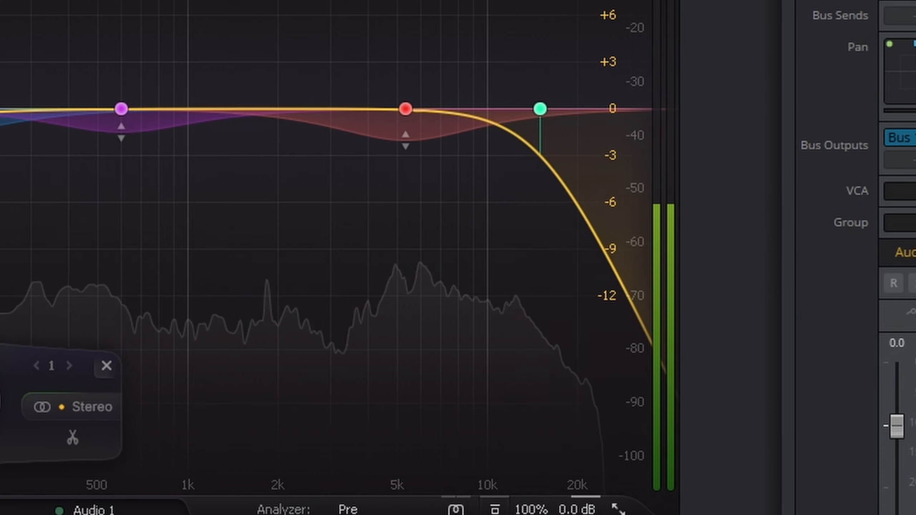
Step: Set Pro-Q 4's high cut to 30000 Hz, Q 1.057 and 18 dB/oct, and play the voice
{"action": "left_click", "coordinate": [852, 233]}
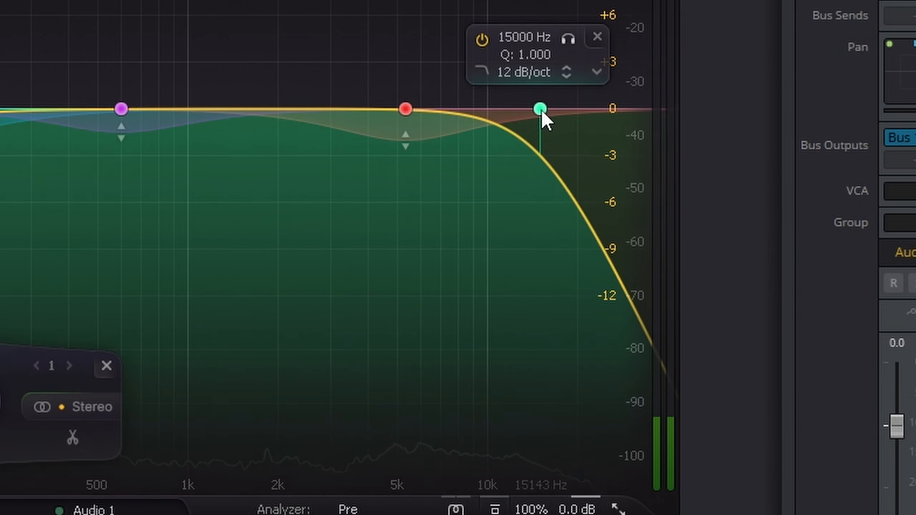
{"action": "left_click_drag", "start_coordinate": [541, 111], "coordinate": [631, 105]}
{"action": "scroll", "coordinate": [514, 113], "scroll_direction": "up", "scroll_amount": 1}
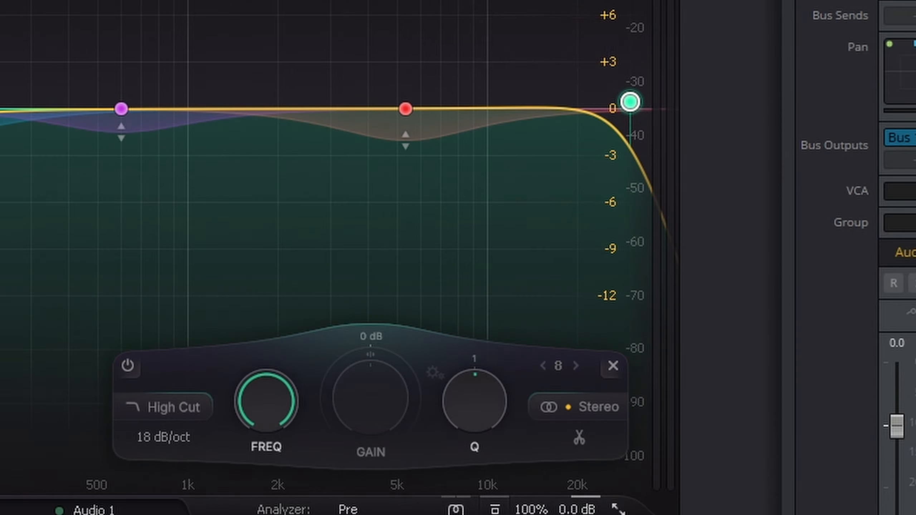
{"action": "key", "text": "space"}
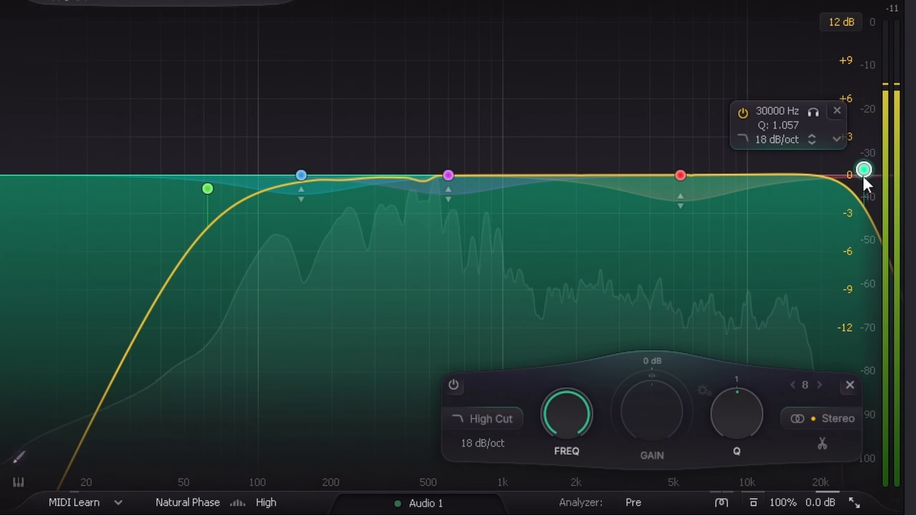
Step: Set the high cut to about 11 kHz with a 12 dB/oct slope while listening
{"action": "left_click_drag", "start_coordinate": [629, 107], "coordinate": [600, 110]}
{"action": "left_click_drag", "start_coordinate": [840, 179], "coordinate": [752, 167]}
{"action": "scroll", "coordinate": [753, 176], "scroll_direction": "down", "scroll_amount": 1}
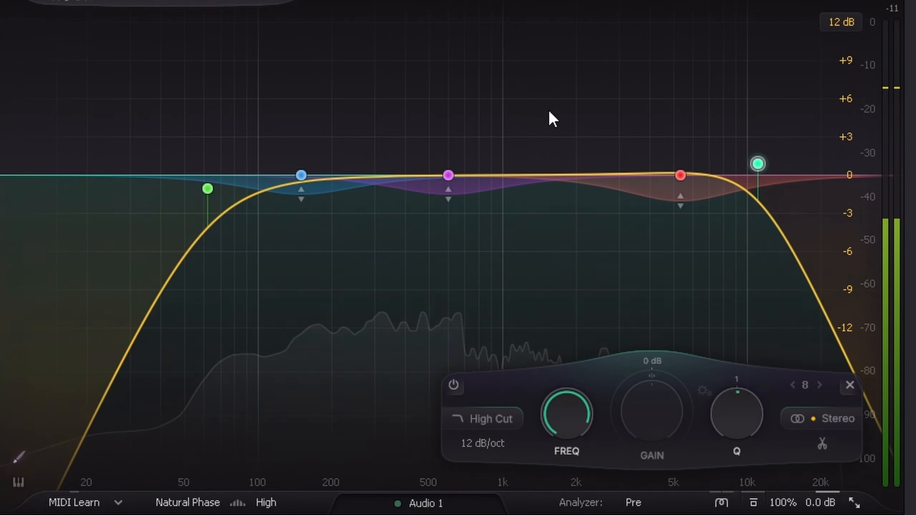
{"action": "mouse_move", "coordinate": [764, 169]}
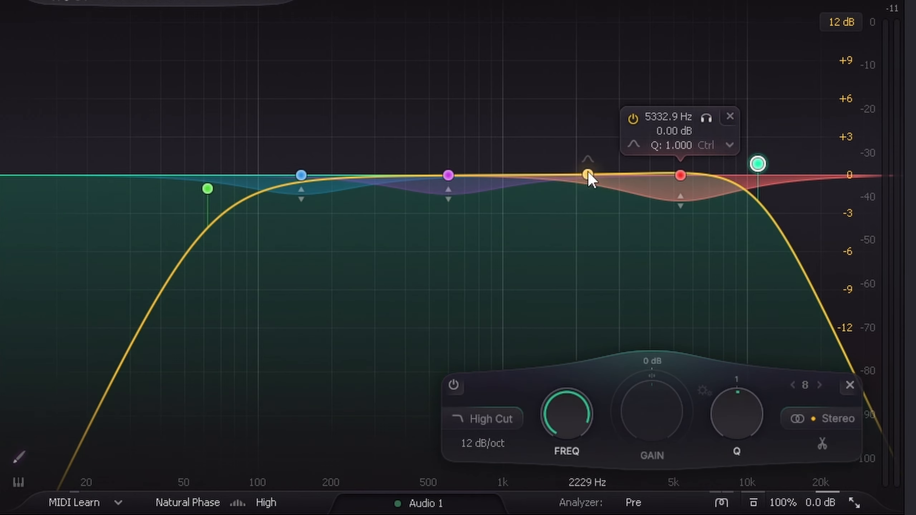
{"action": "mouse_move", "coordinate": [589, 174]}
{"action": "left_mouse_down"}
{"action": "mouse_move", "coordinate": [602, 204]}
{"action": "mouse_move", "coordinate": [704, 219]}
{"action": "mouse_move", "coordinate": [681, 198]}
{"action": "mouse_move", "coordinate": [689, 199]}
{"action": "mouse_move", "coordinate": [685, 213]}
{"action": "mouse_move", "coordinate": [684, 177]}
{"action": "mouse_move", "coordinate": [583, 181]}
{"action": "left_mouse_up"}
{"action": "left_click", "coordinate": [632, 211]}
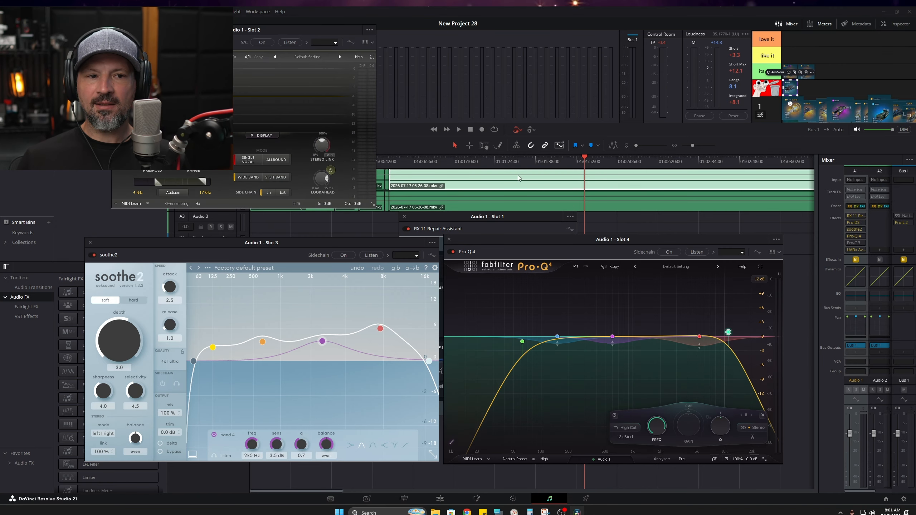
Step: Open the Pro-DS effect of Audio 1, place its window between the other plug-ins and play the timeline
{"action": "left_click", "coordinate": [856, 223]}
{"action": "left_click_drag", "start_coordinate": [570, 98], "coordinate": [570, 213]}
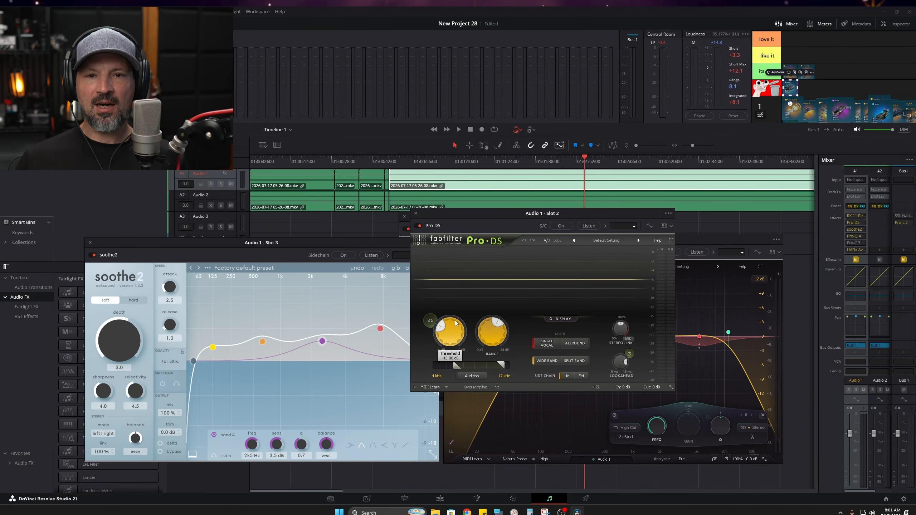
{"action": "mouse_move", "coordinate": [456, 324]}
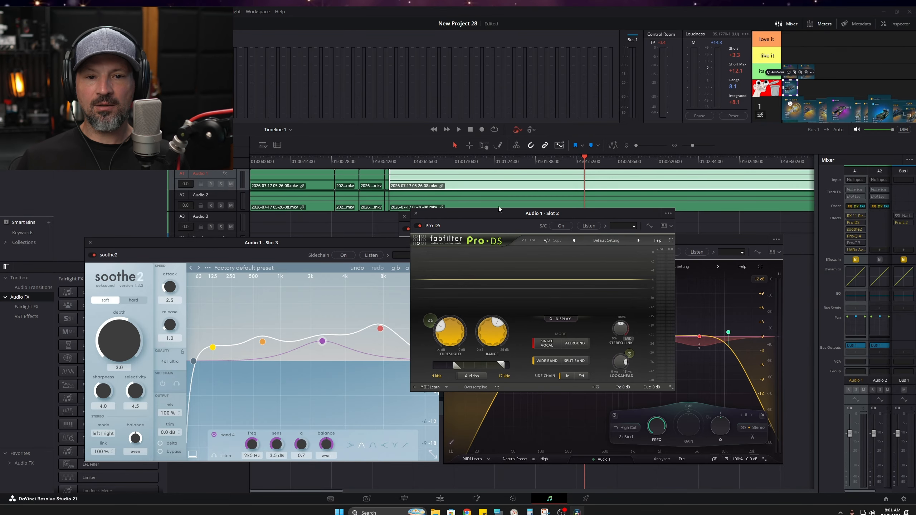
{"action": "left_click_drag", "start_coordinate": [511, 218], "coordinate": [436, 154]}
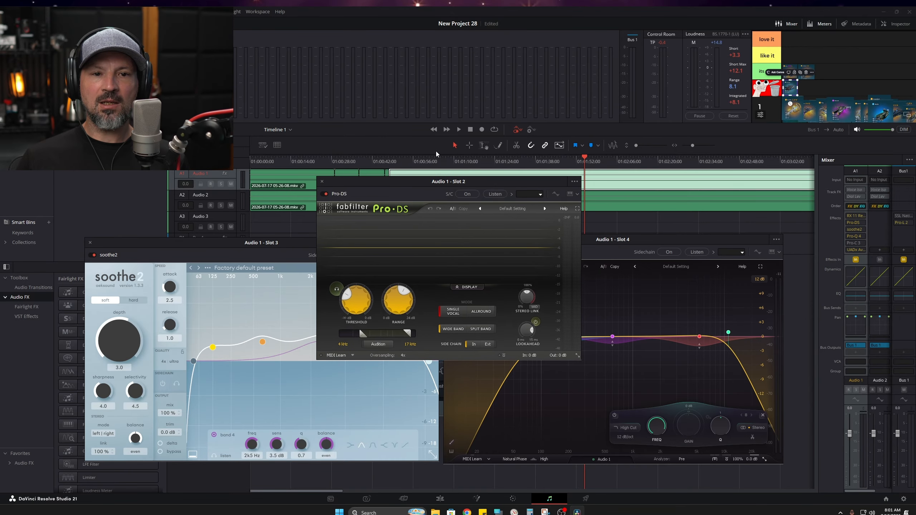
{"action": "left_click", "coordinate": [458, 129]}
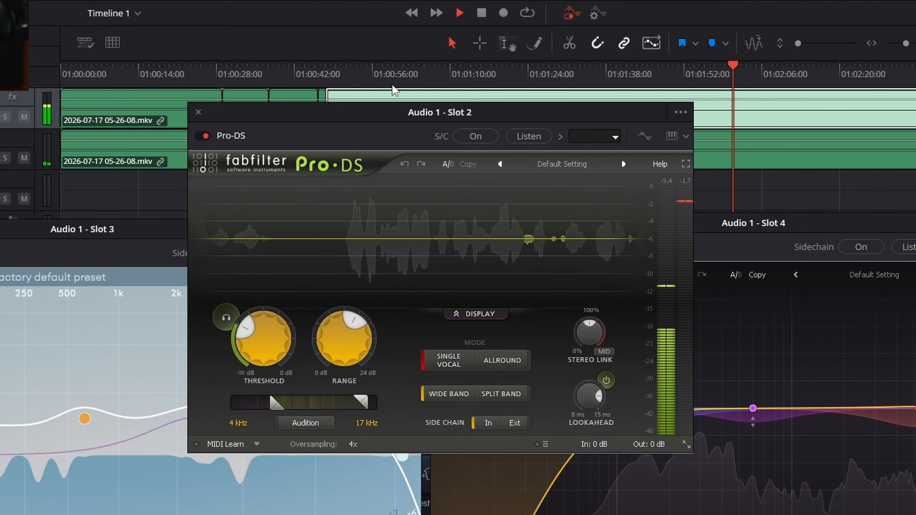
Step: Bring Pro-Q 4 and soothe2 to the front, set soothe2's high cut to about 17.9 kHz while listening, and stop playback
{"action": "left_click", "coordinate": [817, 285]}
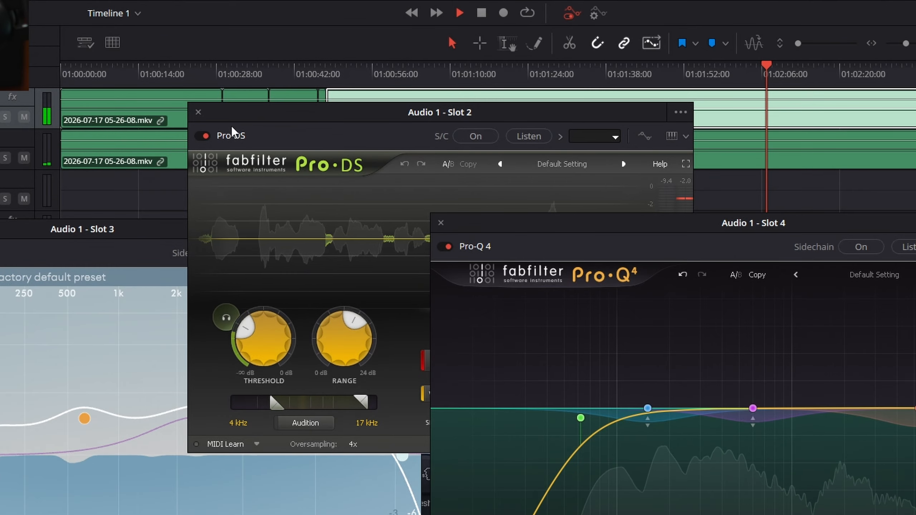
{"action": "left_click", "coordinate": [152, 230]}
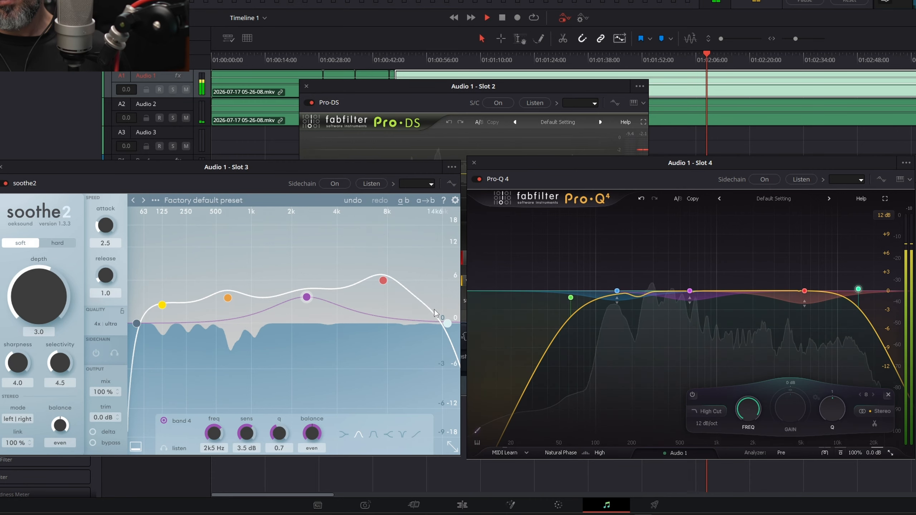
{"action": "mouse_move", "coordinate": [446, 323]}
{"action": "left_mouse_down"}
{"action": "mouse_move", "coordinate": [449, 339]}
{"action": "mouse_move", "coordinate": [450, 331]}
{"action": "left_mouse_up"}
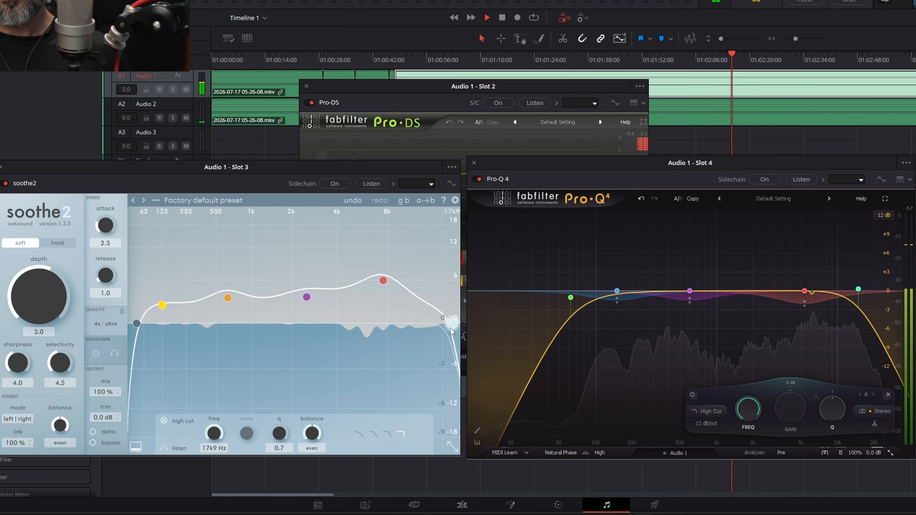
{"action": "left_click", "coordinate": [502, 19]}
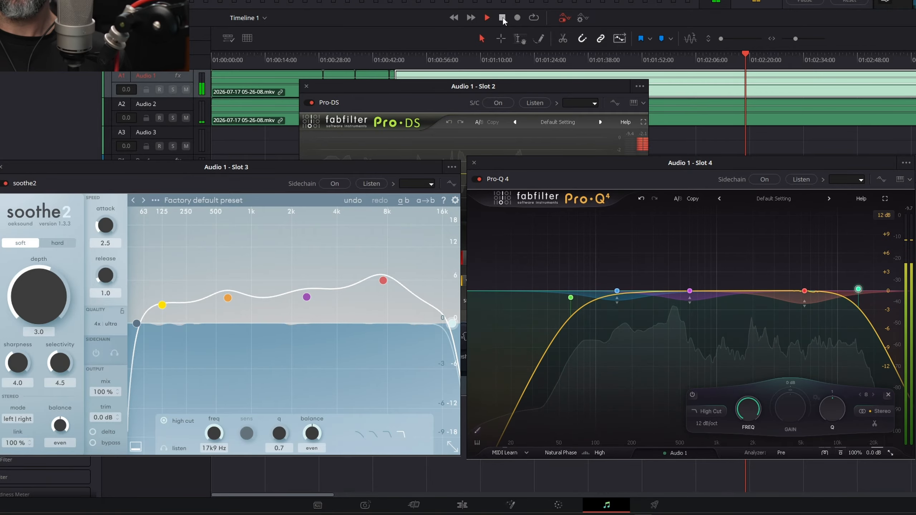
{"action": "left_click", "coordinate": [502, 18]}
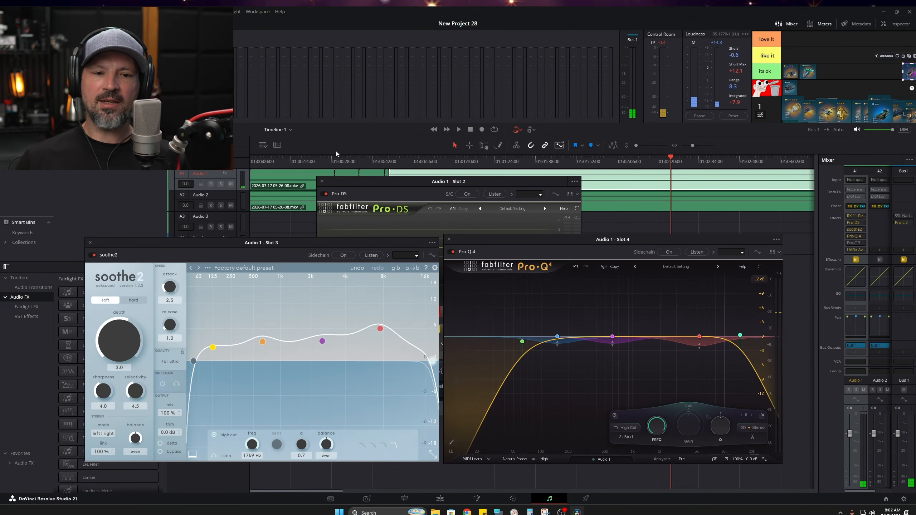
Step: Close the soothe2, Pro-Q 4, Pro-DS and RX 11 Repair Assistant windows
{"action": "left_click", "coordinate": [89, 244]}
{"action": "left_click", "coordinate": [449, 240]}
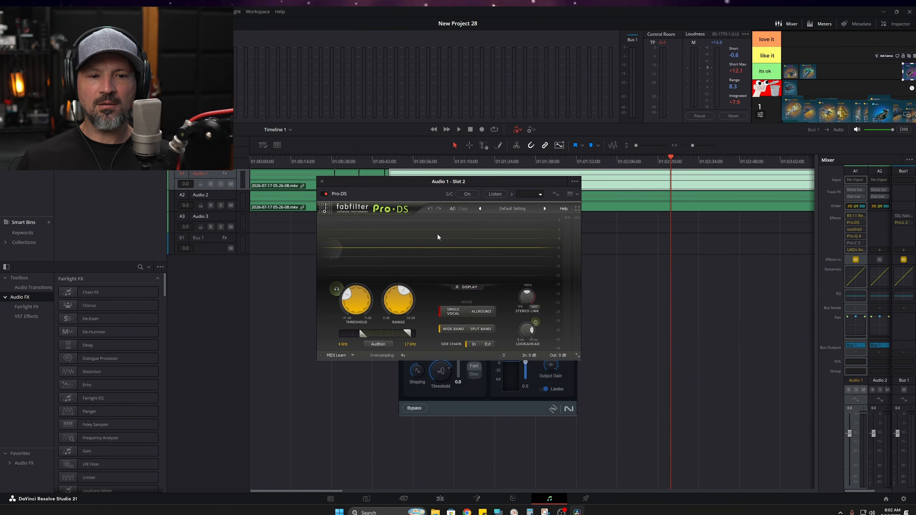
{"action": "left_click", "coordinate": [322, 181]}
{"action": "left_click", "coordinate": [404, 216]}
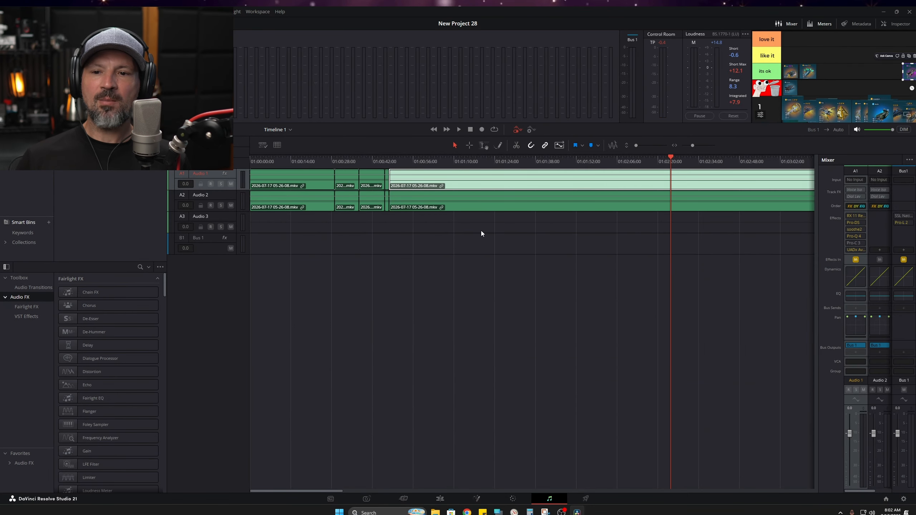
Step: Open Audio 1's Pro-C 3 compressor, switch it on and shift its window slightly lower
{"action": "left_click", "coordinate": [856, 244]}
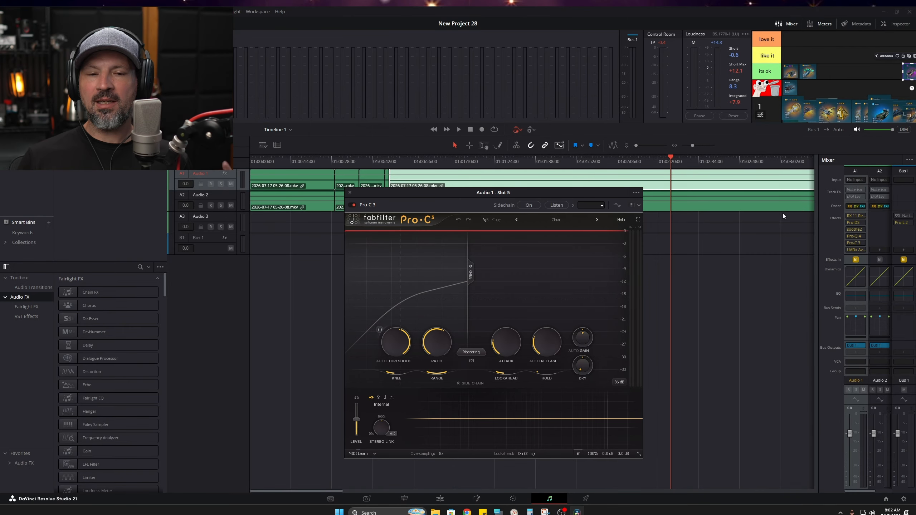
{"action": "left_click_drag", "start_coordinate": [543, 196], "coordinate": [527, 213]}
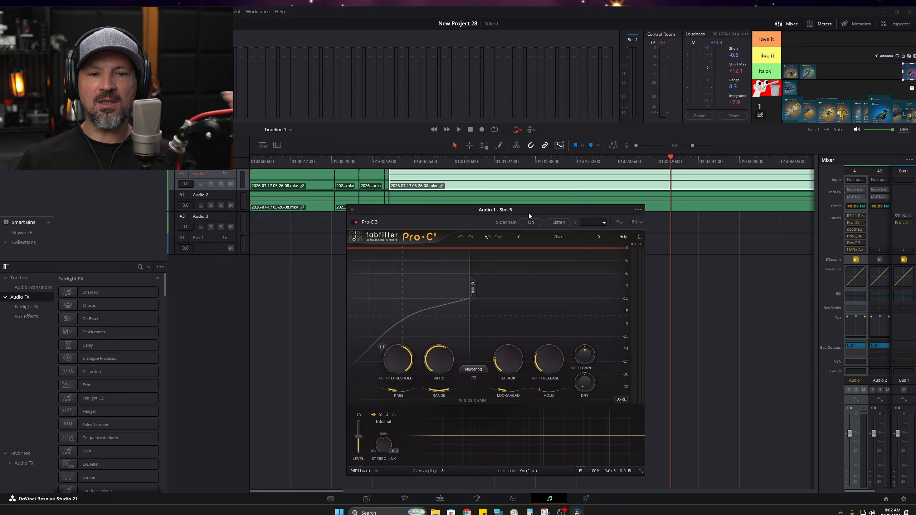
{"action": "left_click_drag", "start_coordinate": [529, 215], "coordinate": [531, 209]}
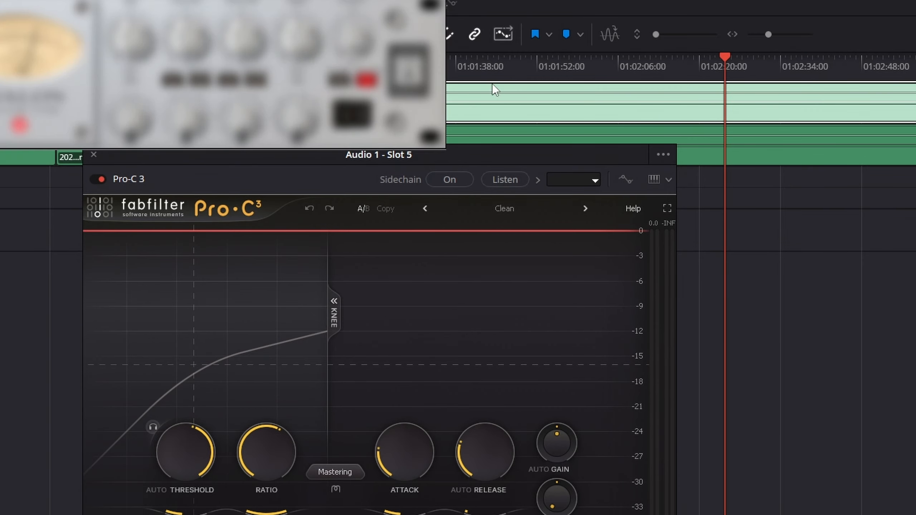
Step: Arrange Audio 1's UADx Avalon VT-737 Channel Strip and Pro-C 3 windows side by side and watch their compression during playback
{"action": "left_click_drag", "start_coordinate": [261, 0], "coordinate": [700, 239]}
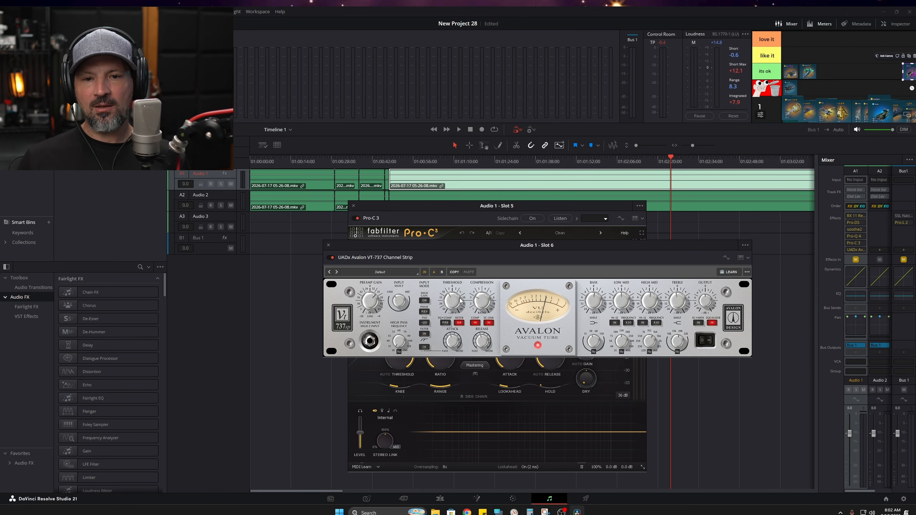
{"action": "left_click_drag", "start_coordinate": [481, 258], "coordinate": [444, 351]}
{"action": "left_click_drag", "start_coordinate": [451, 206], "coordinate": [329, 70]}
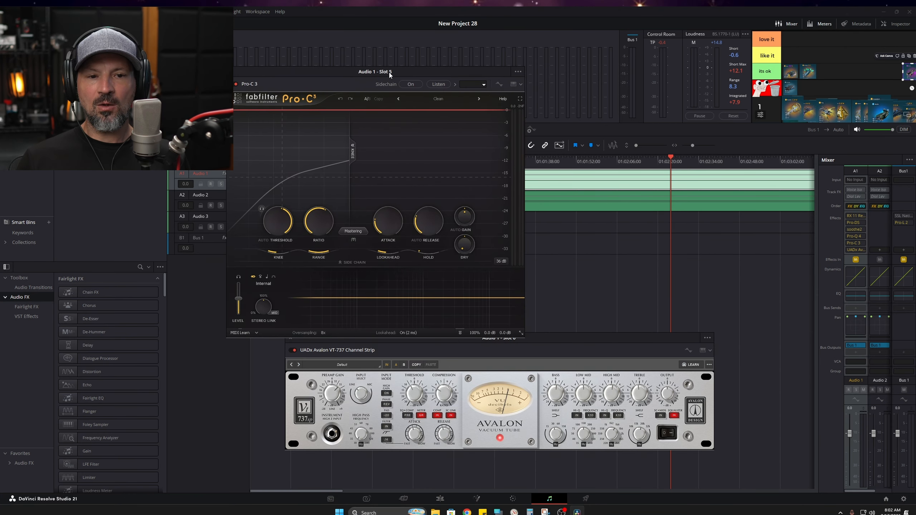
{"action": "left_click_drag", "start_coordinate": [582, 334], "coordinate": [544, 356]}
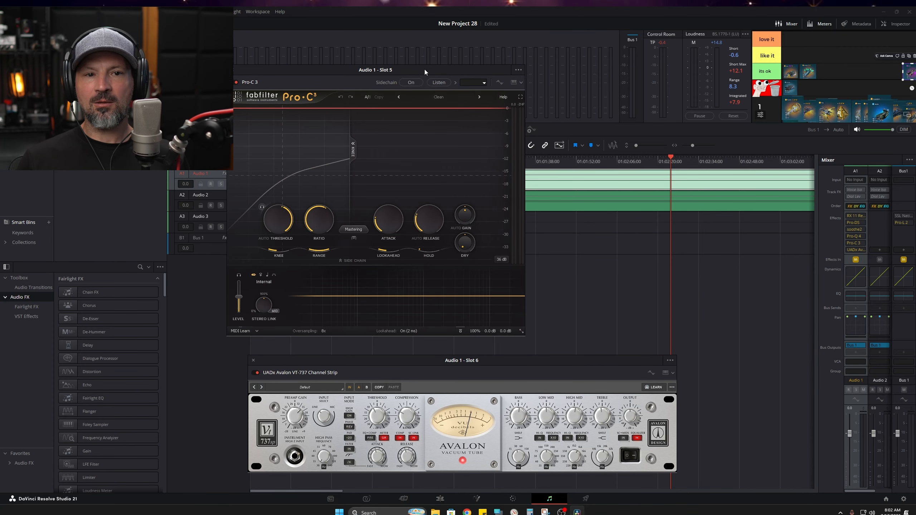
{"action": "left_click_drag", "start_coordinate": [424, 69], "coordinate": [789, 262]}
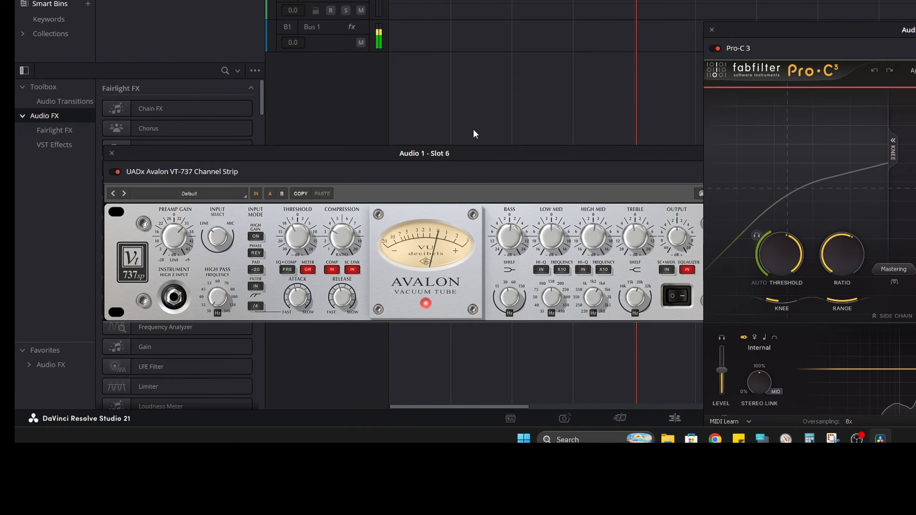
{"action": "left_click_drag", "start_coordinate": [441, 159], "coordinate": [589, 40]}
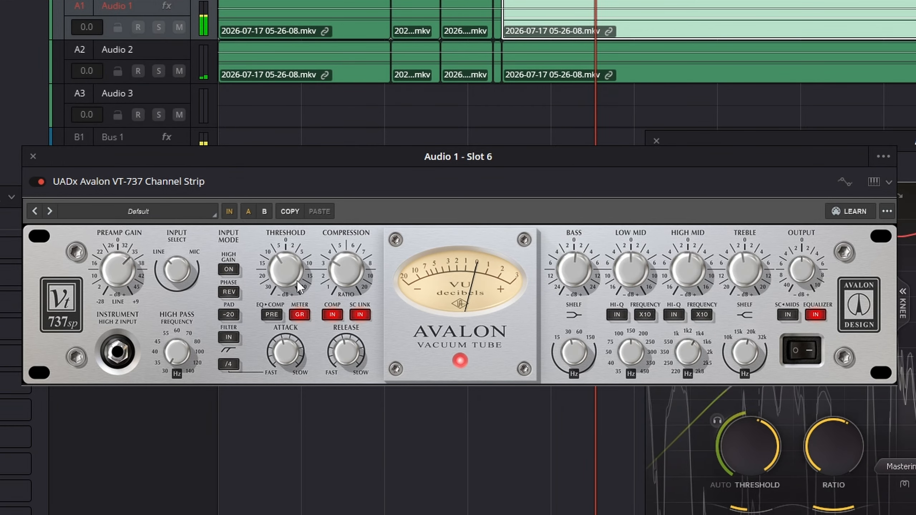
{"action": "left_click_drag", "start_coordinate": [467, 158], "coordinate": [211, 140]}
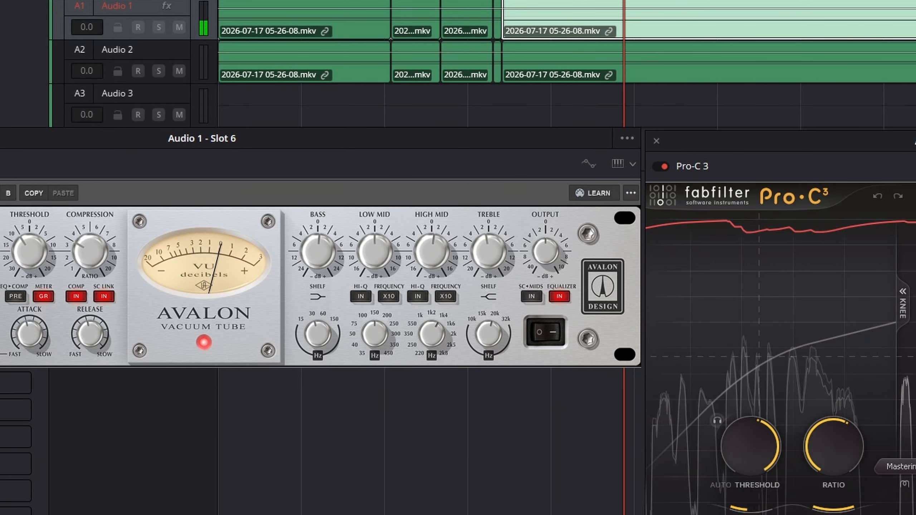
Step: Open SSL Native Bus Compressor 2 on Bus 1, place its window over the timeline and switch the effect on
{"action": "left_click", "coordinate": [912, 4]}
{"action": "left_click_drag", "start_coordinate": [268, 42], "coordinate": [662, 66]}
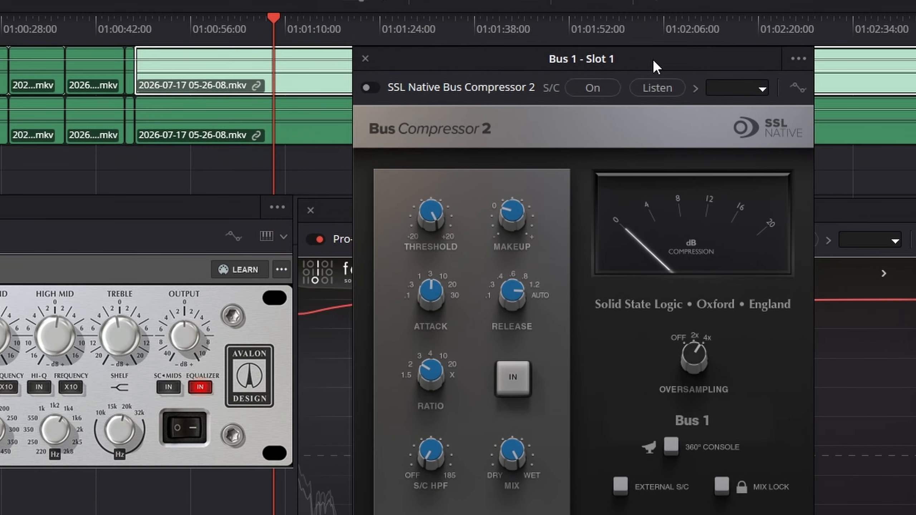
{"action": "left_click", "coordinate": [370, 96]}
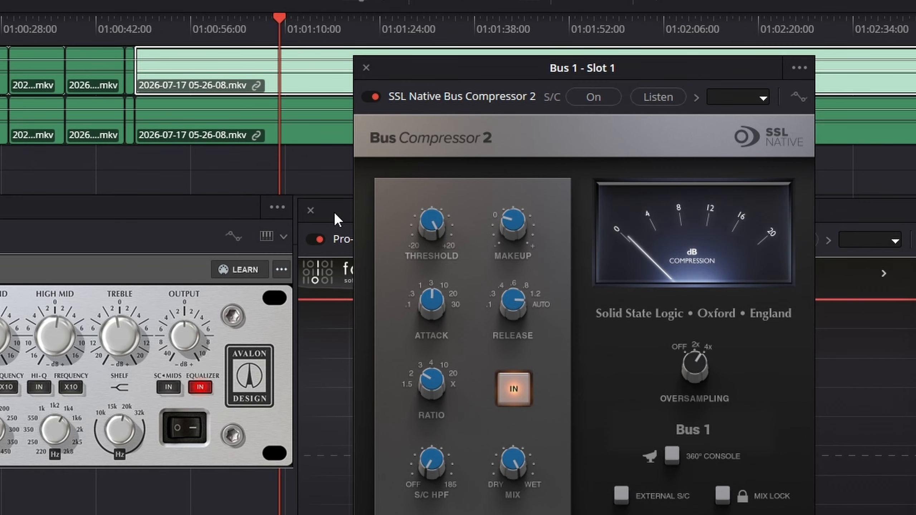
Step: Raise the bus compressor's threshold to about 13.3 dB, fine-tune it while listening, and move its window lower
{"action": "mouse_move", "coordinate": [436, 231]}
{"action": "left_click_drag", "start_coordinate": [424, 223], "coordinate": [421, 256]}
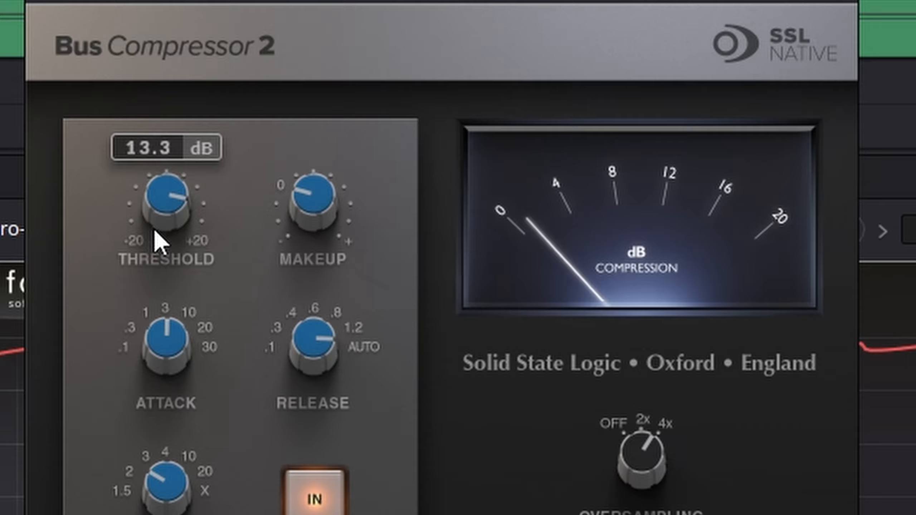
{"action": "left_click_drag", "start_coordinate": [155, 232], "coordinate": [180, 246]}
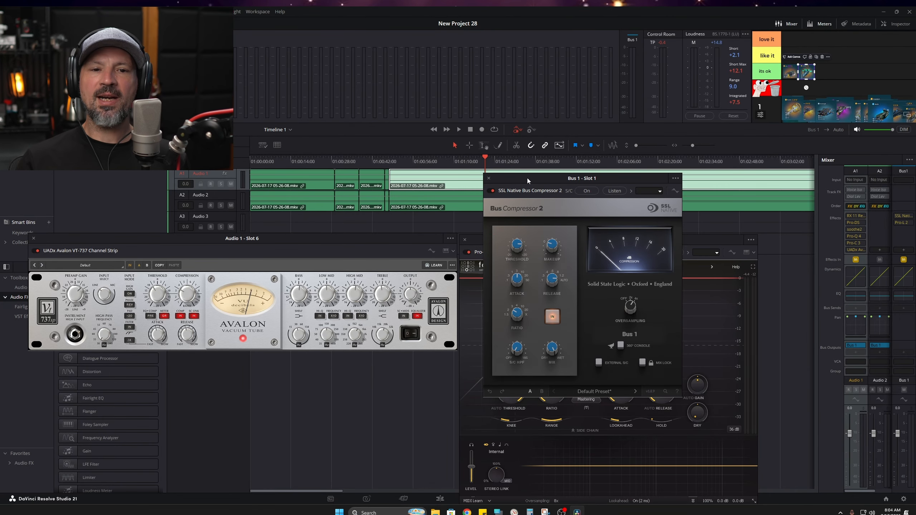
{"action": "left_click_drag", "start_coordinate": [528, 180], "coordinate": [485, 200]}
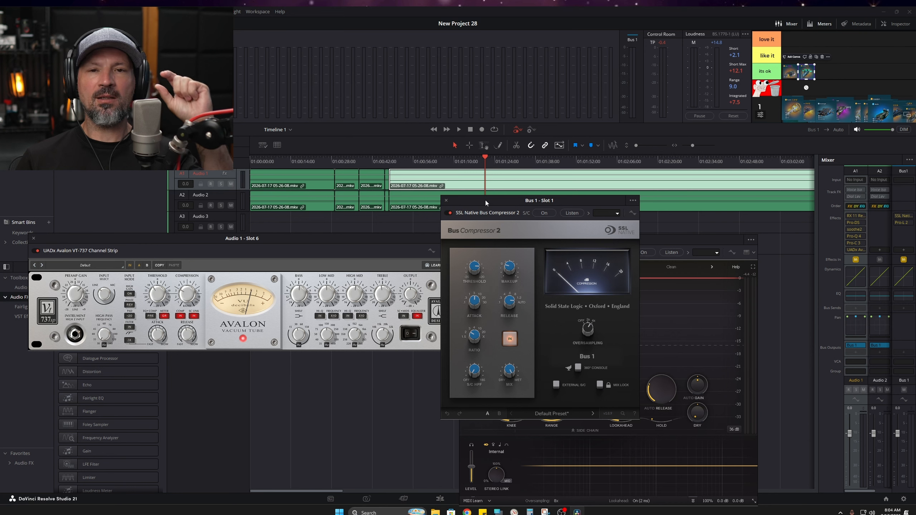
{"action": "mouse_move", "coordinate": [485, 201]}
{"action": "left_mouse_down"}
{"action": "mouse_move", "coordinate": [476, 199]}
{"action": "mouse_move", "coordinate": [478, 217]}
{"action": "mouse_move", "coordinate": [443, 217]}
{"action": "mouse_move", "coordinate": [482, 217]}
{"action": "left_mouse_up"}
Step: Open the Pro-L 2 limiter on Bus 1, check its output level setting and play the timeline
{"action": "left_click", "coordinate": [902, 223]}
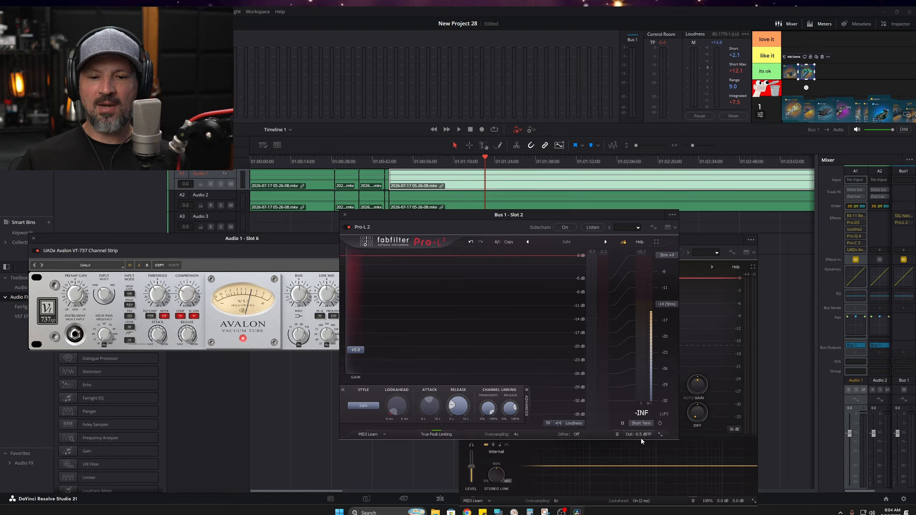
{"action": "mouse_move", "coordinate": [643, 436]}
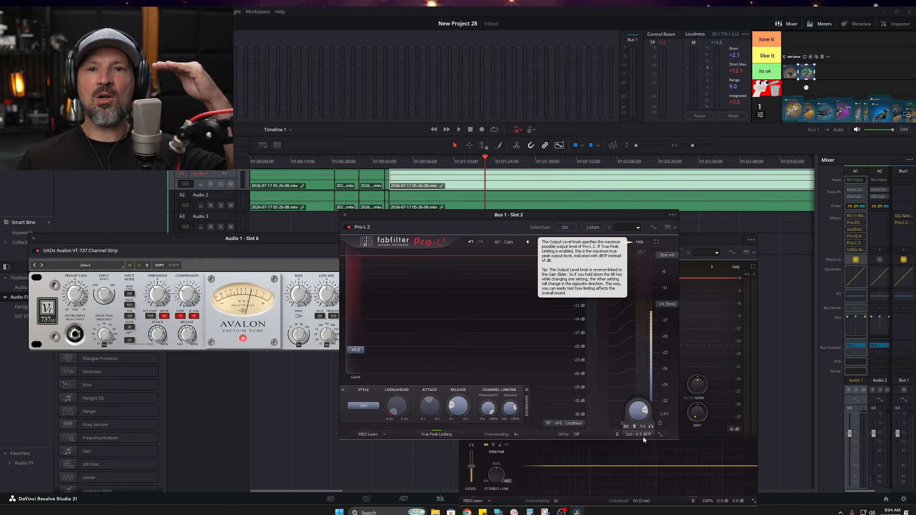
{"action": "left_click", "coordinate": [458, 130]}
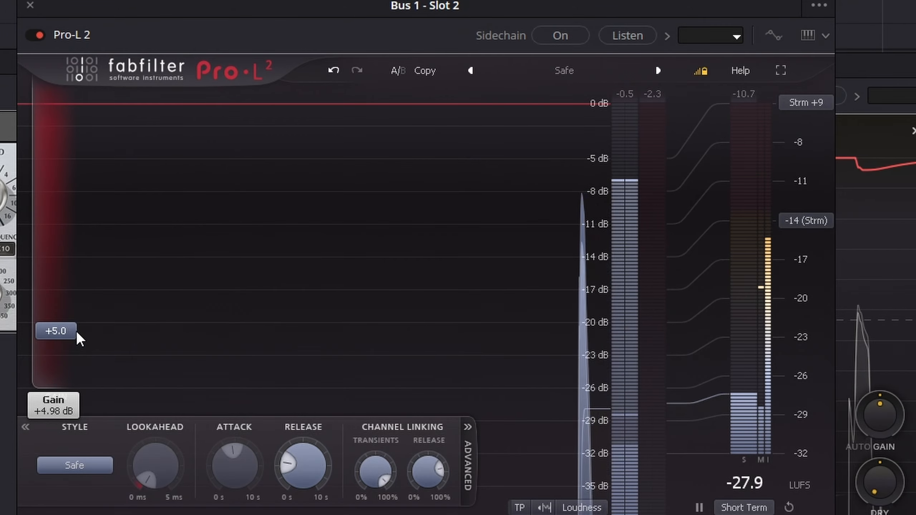
Step: Set Pro-L 2's gain to +12.1 dB while listening and reset its peak and gain-reduction readings
{"action": "left_click_drag", "start_coordinate": [76, 332], "coordinate": [102, 263]}
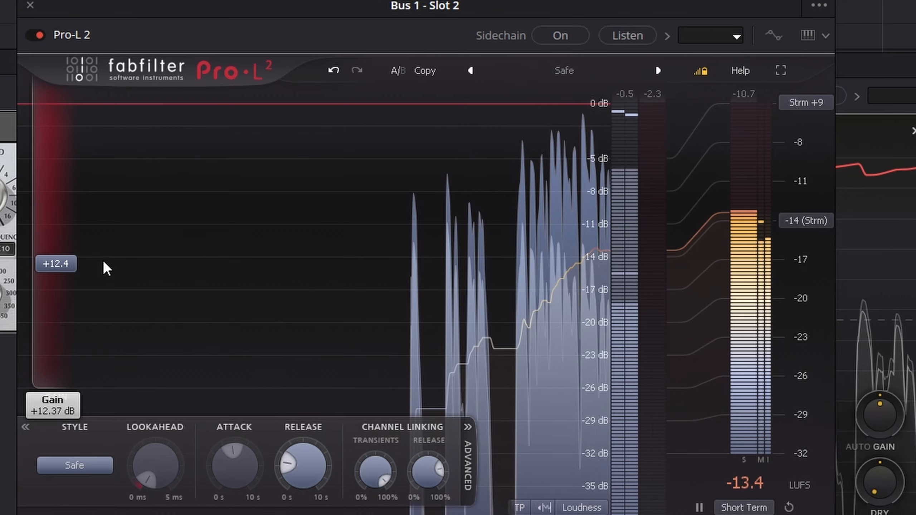
{"action": "left_click_drag", "start_coordinate": [105, 263], "coordinate": [106, 261]}
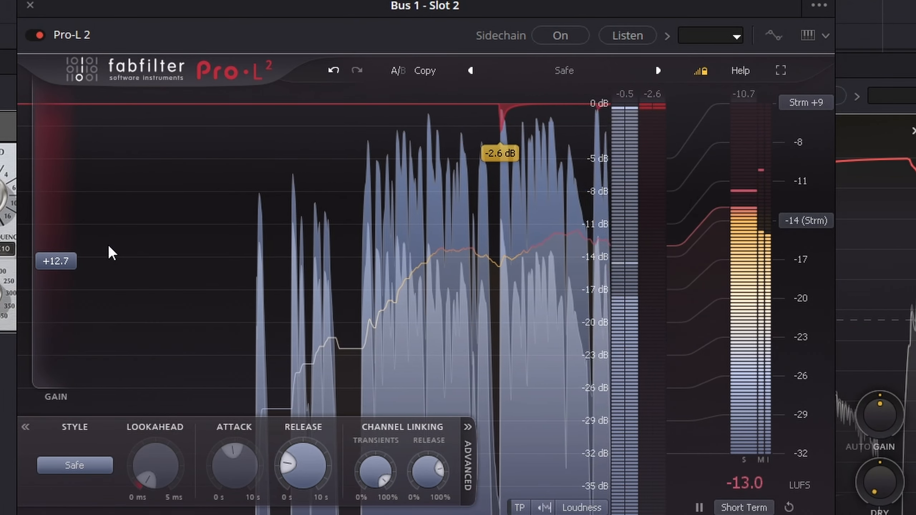
{"action": "left_click_drag", "start_coordinate": [73, 260], "coordinate": [73, 268]}
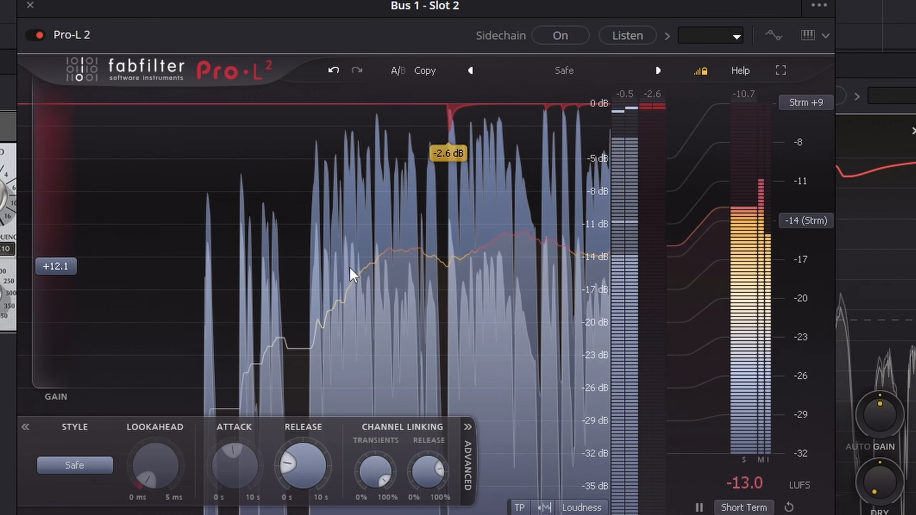
{"action": "left_click", "coordinate": [652, 94]}
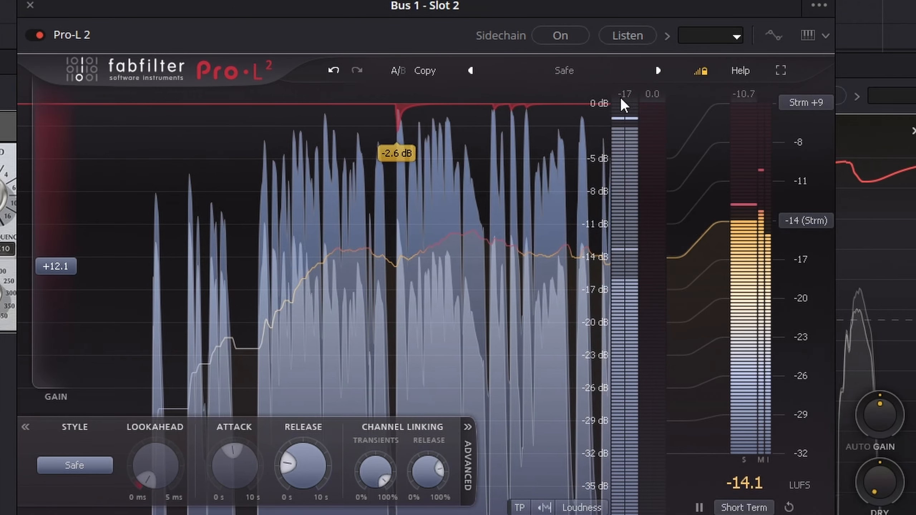
{"action": "left_click", "coordinate": [620, 96]}
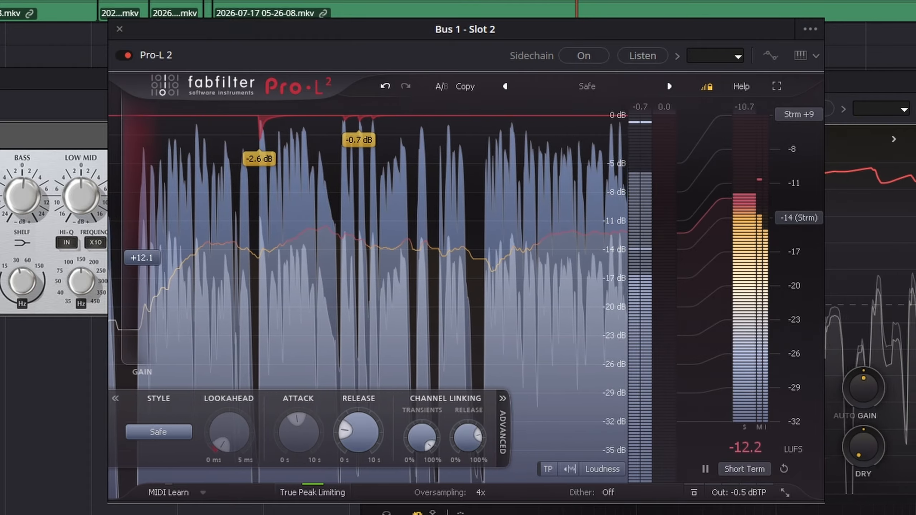
Step: Close the Pro-L 2, bus compressor, Pro-C 3 and Avalon windows, and reopen Audio 1's RX 11 Repair Assistant
{"action": "left_click", "coordinate": [119, 29]}
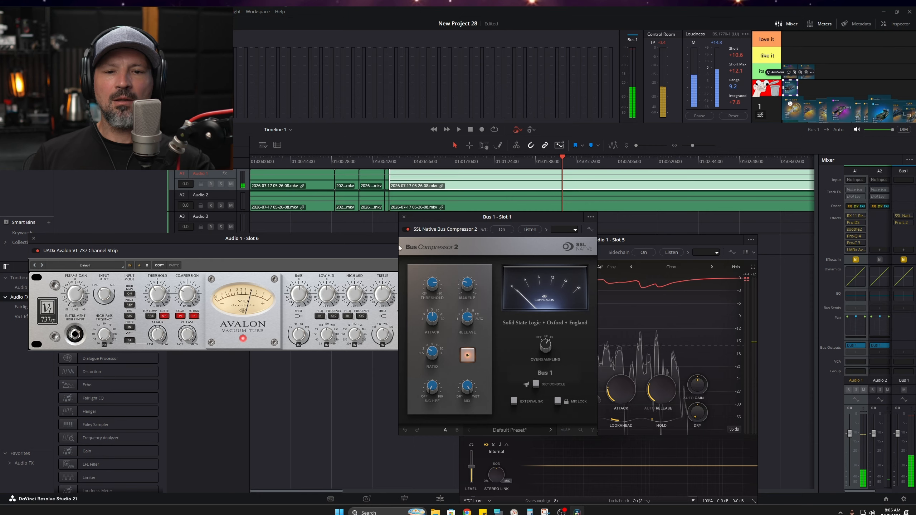
{"action": "left_click", "coordinate": [404, 218]}
{"action": "left_click", "coordinate": [464, 240]}
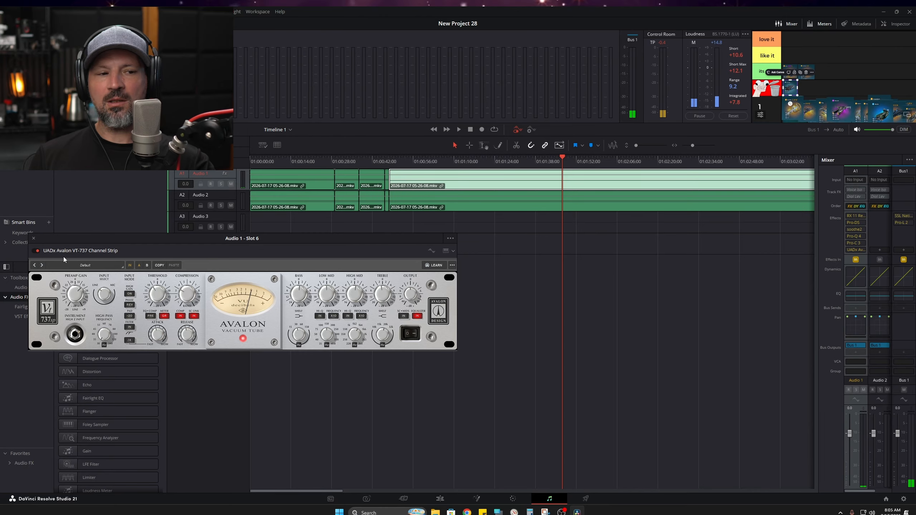
{"action": "left_click", "coordinate": [34, 238]}
{"action": "left_click", "coordinate": [855, 216]}
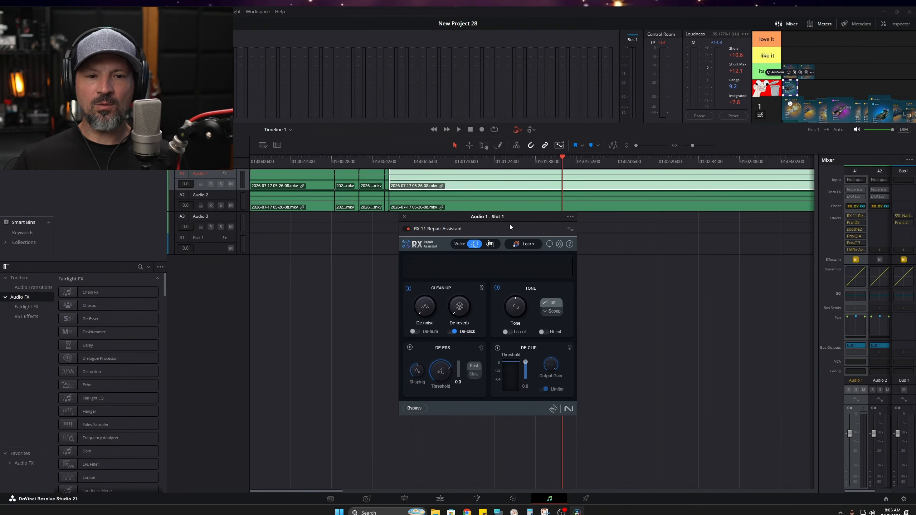
{"action": "left_click_drag", "start_coordinate": [509, 224], "coordinate": [584, 240]}
Step: Try the Clean Up section with De-noise at 40% and De-reverb raised, and return both to 0%
{"action": "left_click_drag", "start_coordinate": [535, 331], "coordinate": [513, 281]}
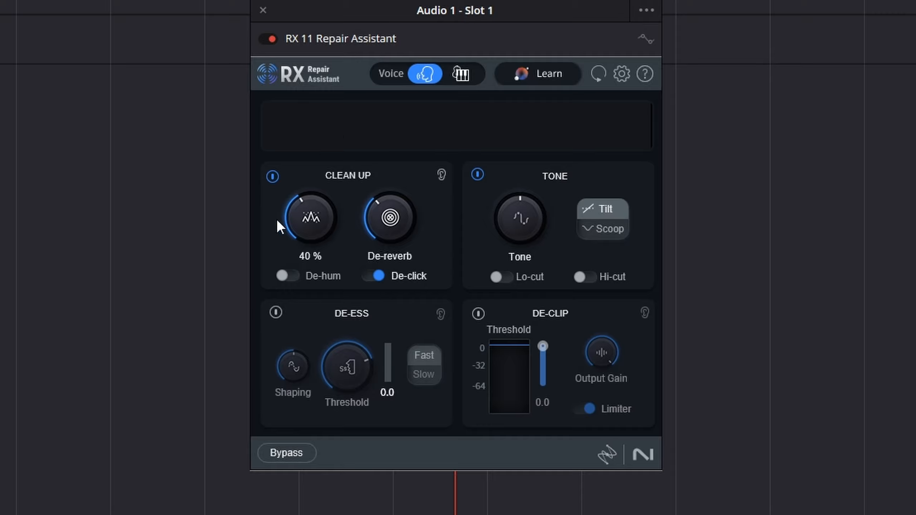
{"action": "left_click_drag", "start_coordinate": [384, 207], "coordinate": [297, 358]}
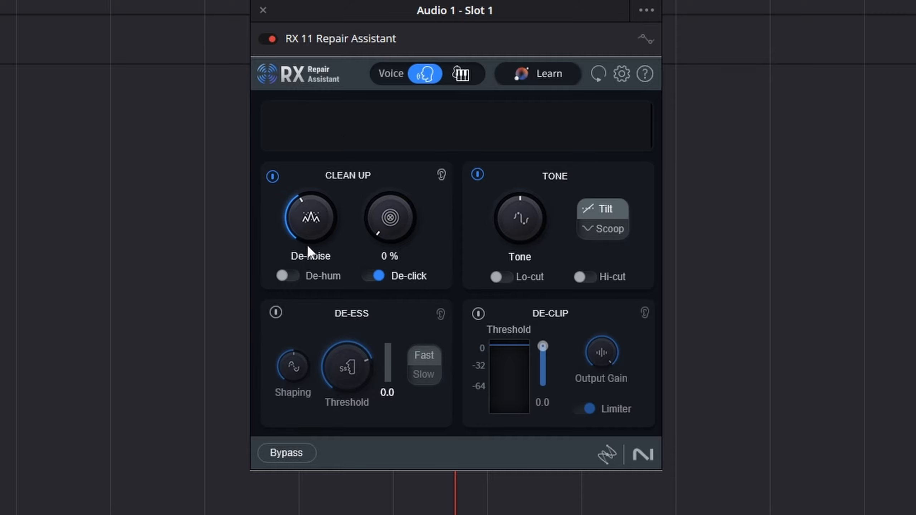
{"action": "left_click_drag", "start_coordinate": [309, 221], "coordinate": [283, 414]}
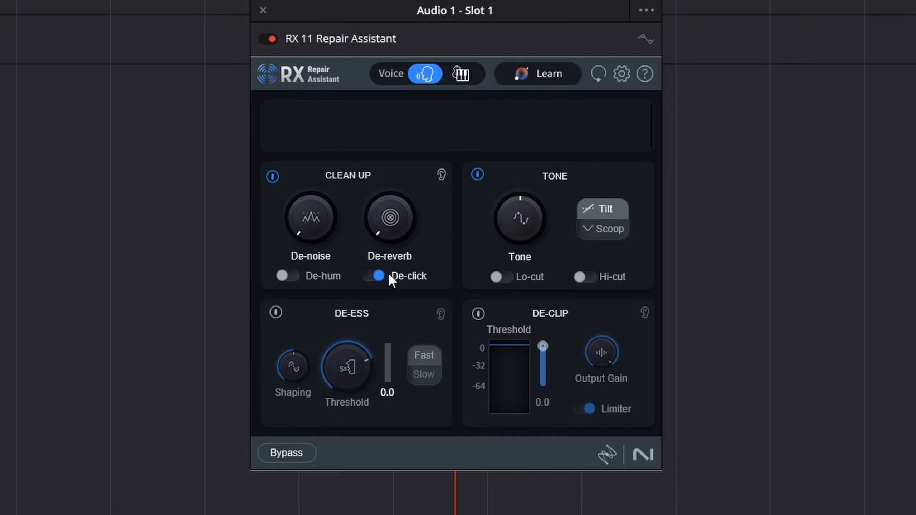
Step: Switch off the Tone section in RX 11 Repair Assistant and move the plugin's window aside
{"action": "left_click", "coordinate": [477, 175]}
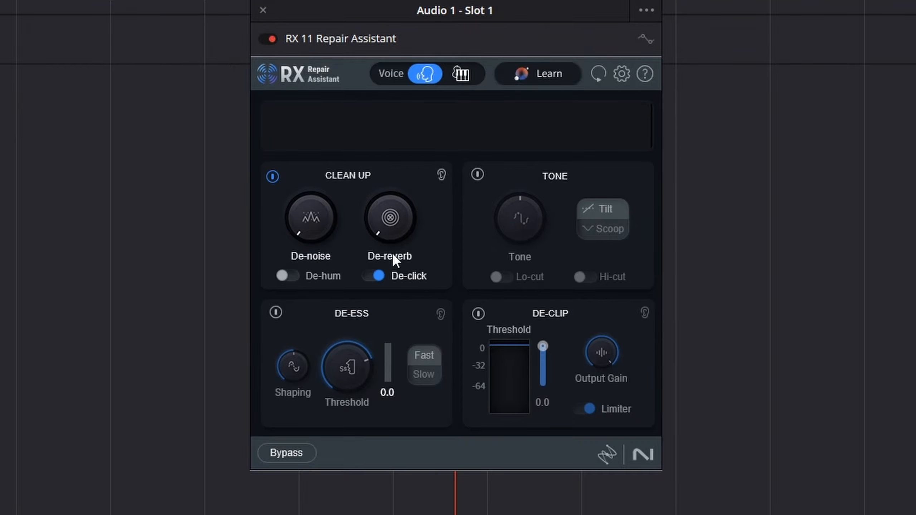
{"action": "mouse_move", "coordinate": [380, 214]}
{"action": "left_click_drag", "start_coordinate": [384, 11], "coordinate": [187, 4]}
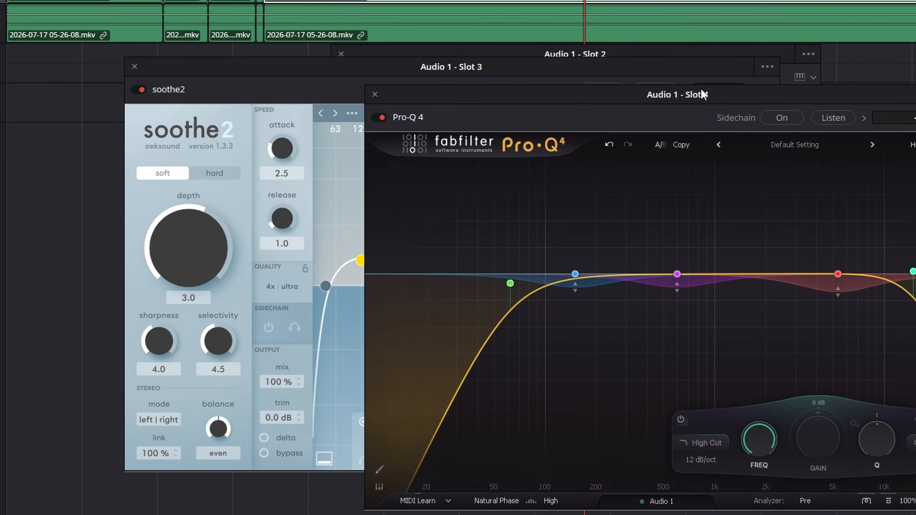
Step: Reposition the Pro-Q 4 window, nudge the red bell band to 5285.1 Hz and -0.07 dB, and close the equalizer
{"action": "left_click_drag", "start_coordinate": [701, 88], "coordinate": [541, 68]}
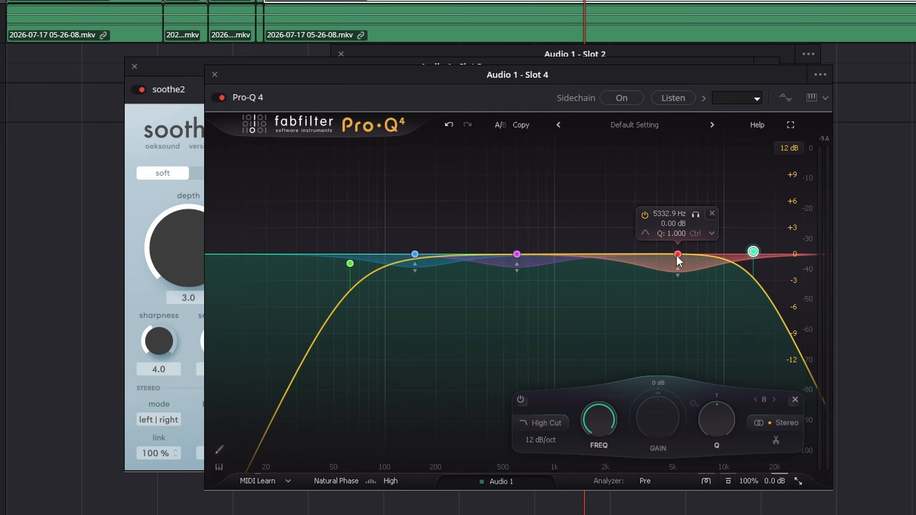
{"action": "left_click_drag", "start_coordinate": [676, 255], "coordinate": [673, 257]}
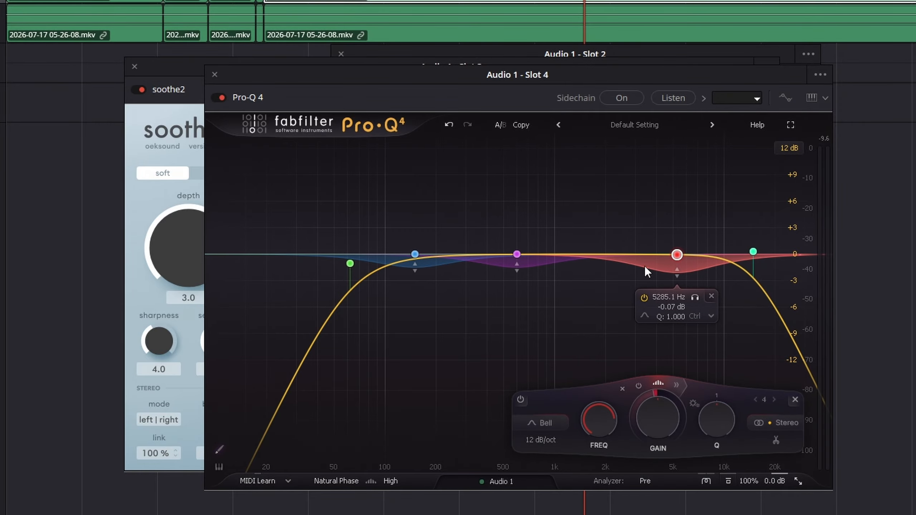
{"action": "key", "text": "Escape"}
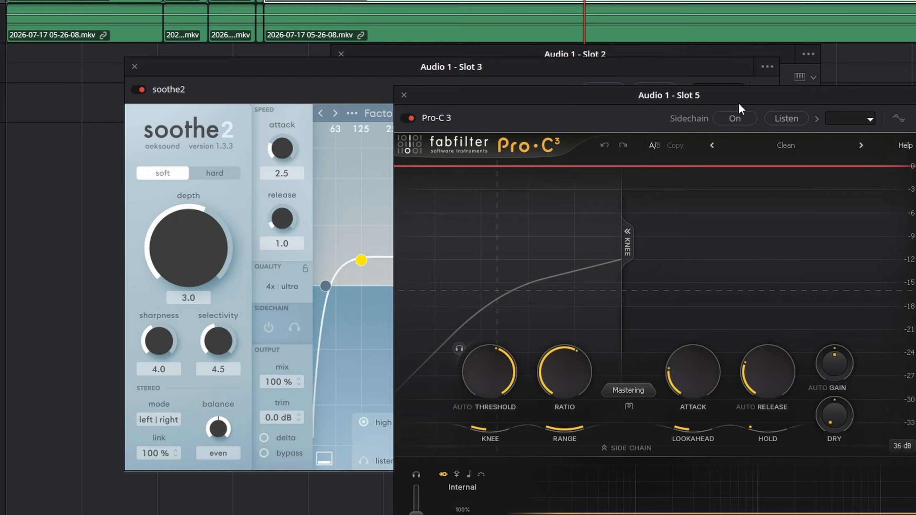
Step: Arrange the windows of Audio 1's Pro-C 3 and Avalon VT-737 and examine the Avalon's treble control
{"action": "left_click_drag", "start_coordinate": [738, 104], "coordinate": [543, 12]}
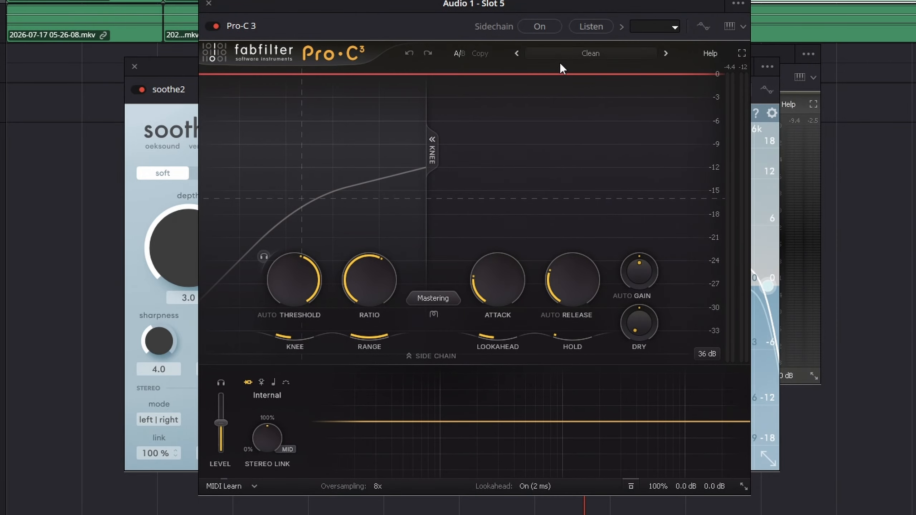
{"action": "left_click_drag", "start_coordinate": [207, 110], "coordinate": [740, 73]}
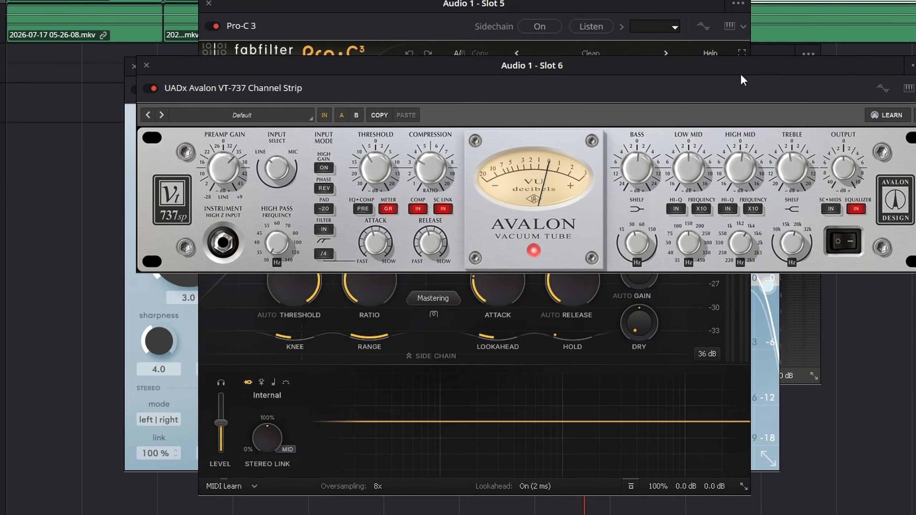
{"action": "left_click_drag", "start_coordinate": [567, 74], "coordinate": [505, 137]}
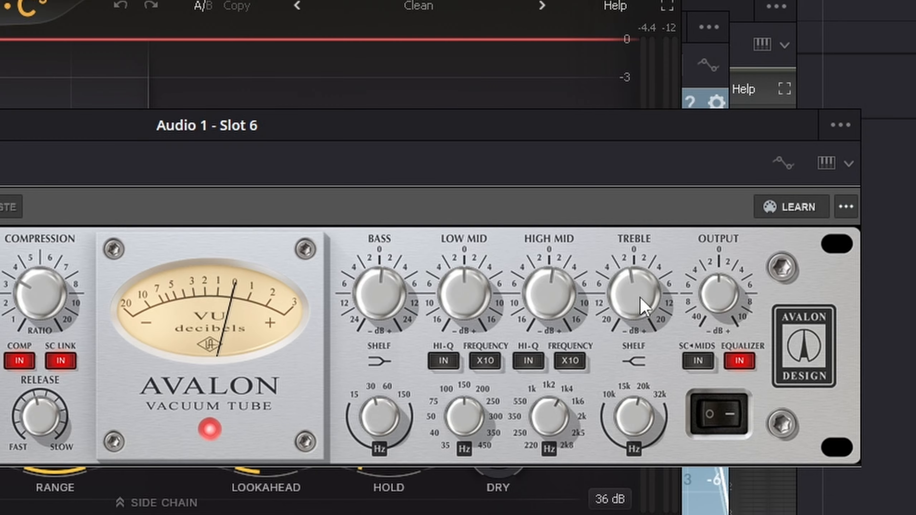
{"action": "left_click_drag", "start_coordinate": [641, 299], "coordinate": [637, 311]}
{"action": "left_click_drag", "start_coordinate": [652, 288], "coordinate": [649, 301]}
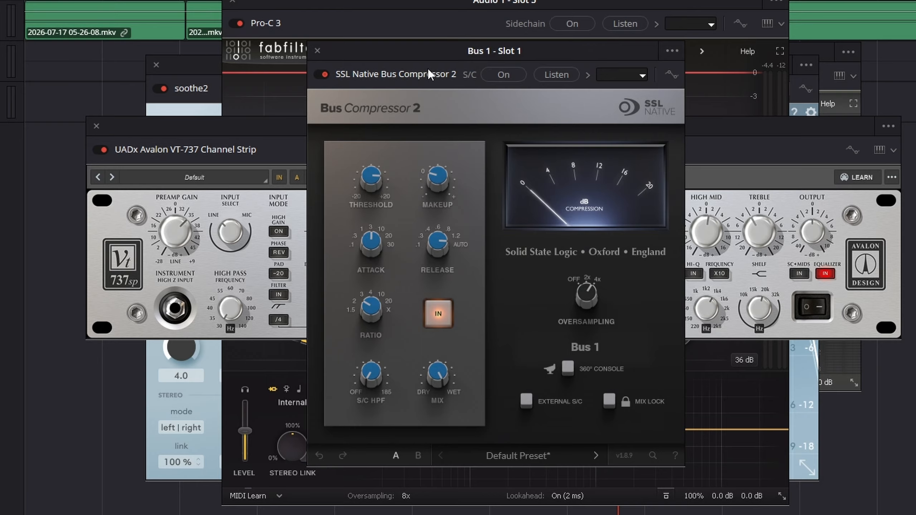
Step: View Bus 1's SSL Native Bus Compressor 2 and Pro-L 2, and close all open plugin windows
{"action": "left_click_drag", "start_coordinate": [428, 69], "coordinate": [456, 1]}
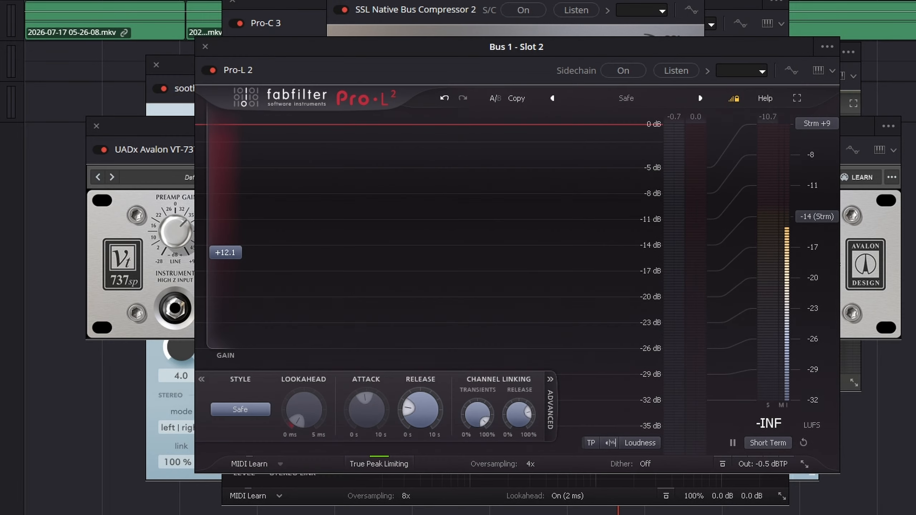
{"action": "left_click_drag", "start_coordinate": [593, 55], "coordinate": [689, 72]}
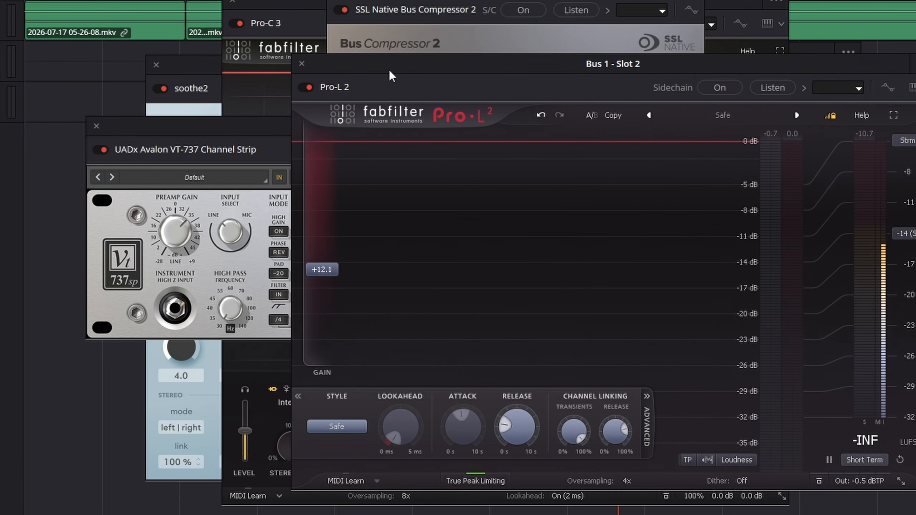
{"action": "left_click", "coordinate": [302, 64]}
{"action": "left_click", "coordinate": [337, 0]}
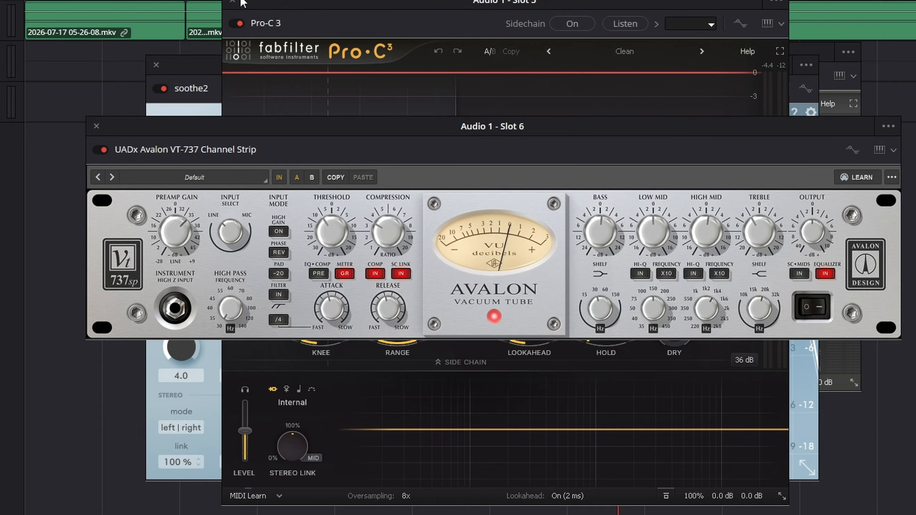
{"action": "left_click", "coordinate": [96, 126]}
{"action": "left_click", "coordinate": [232, 1]}
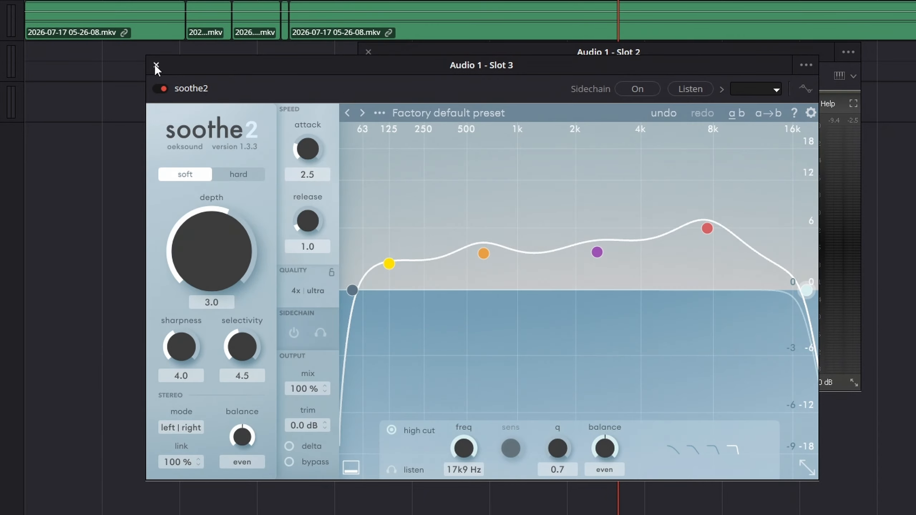
{"action": "left_click", "coordinate": [156, 65]}
{"action": "left_click", "coordinate": [368, 51]}
{"action": "left_click", "coordinate": [291, 111]}
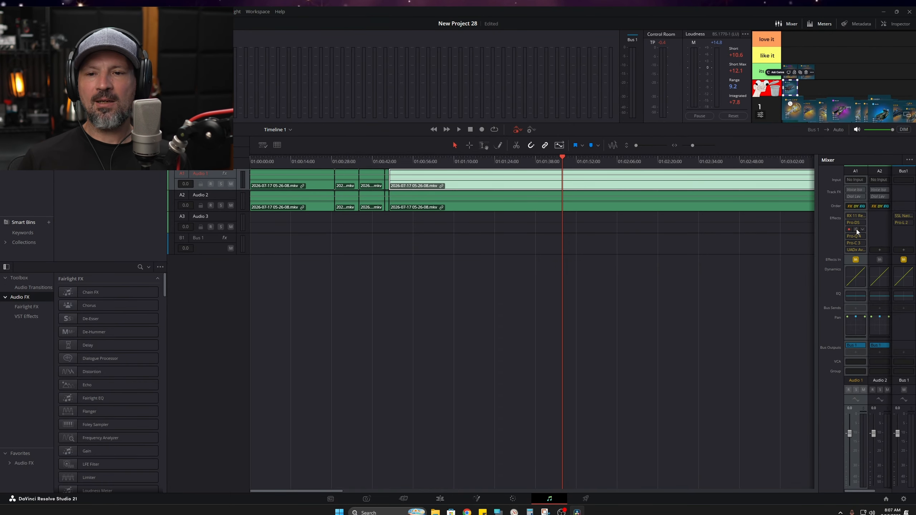
Step: Reopen Audio 1's six effects in chain order, from RX 11 Repair Assistant to the Avalon VT-737, and spread out the overlapping windows
{"action": "left_click", "coordinate": [857, 217]}
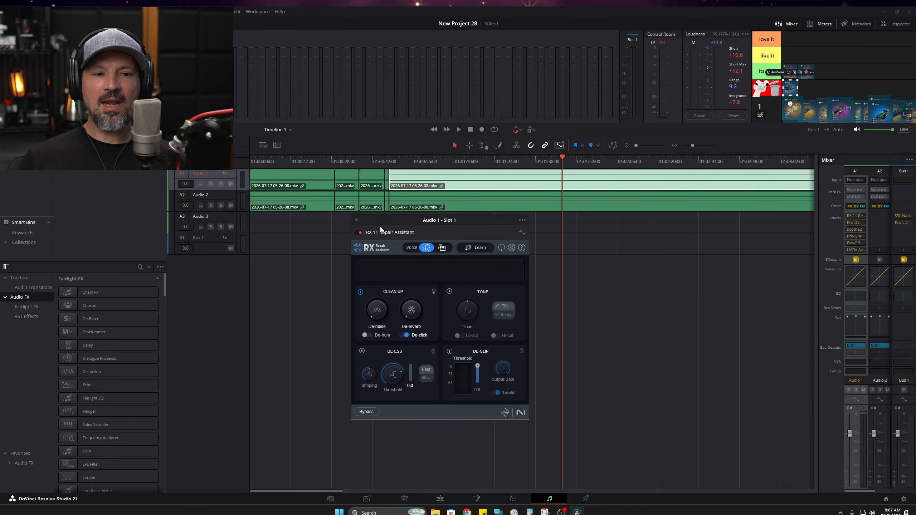
{"action": "left_click", "coordinate": [855, 223]}
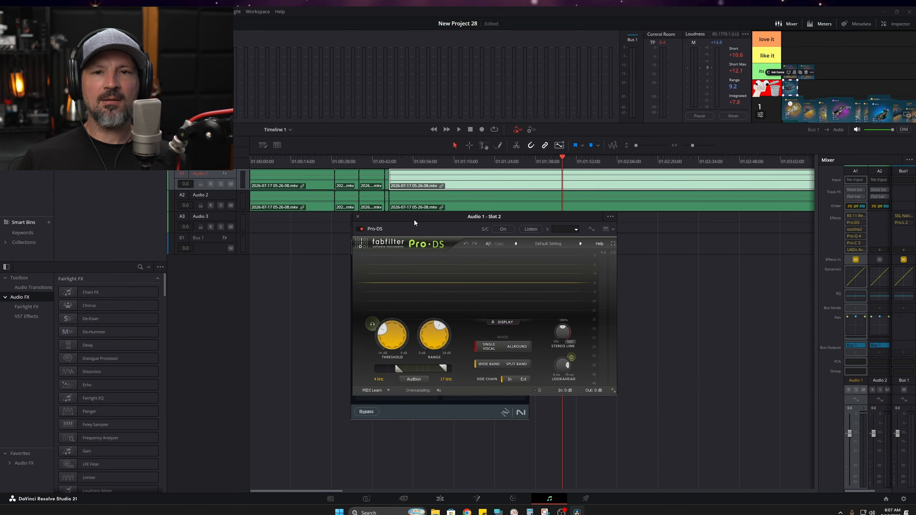
{"action": "left_click", "coordinate": [855, 230]}
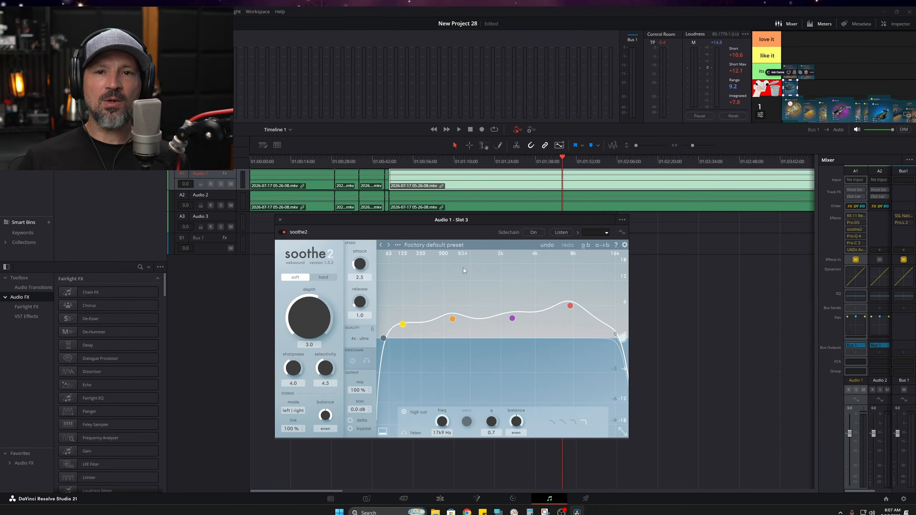
{"action": "left_click", "coordinate": [854, 237]}
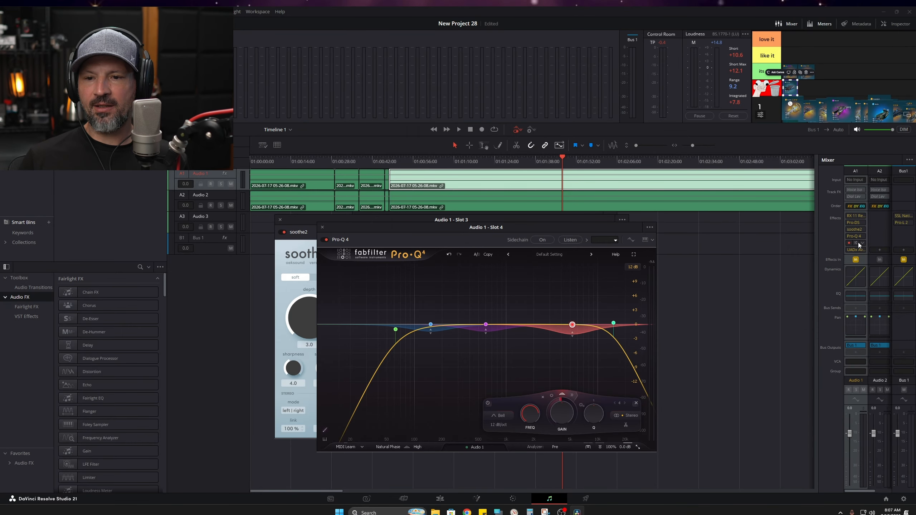
{"action": "left_click_drag", "start_coordinate": [530, 220], "coordinate": [375, 119]}
{"action": "left_click_drag", "start_coordinate": [486, 229], "coordinate": [462, 161]}
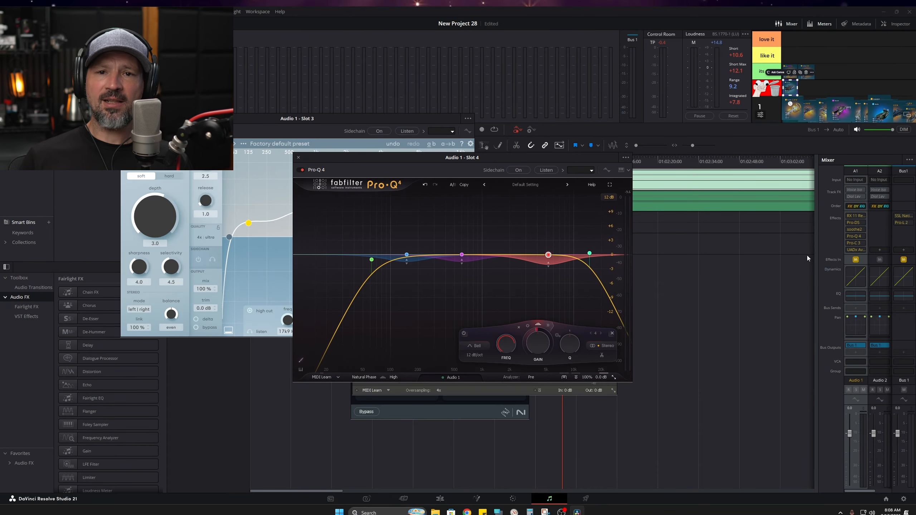
{"action": "left_click", "coordinate": [856, 243]}
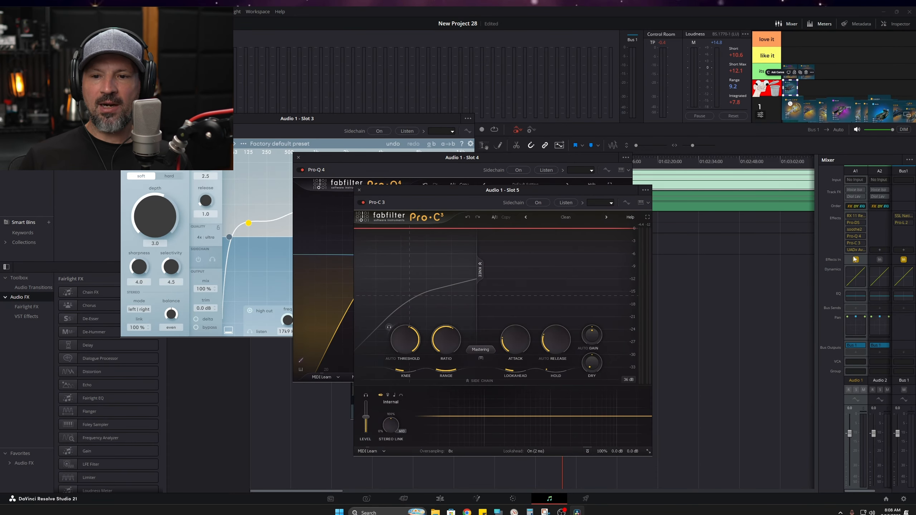
{"action": "left_click", "coordinate": [856, 250]}
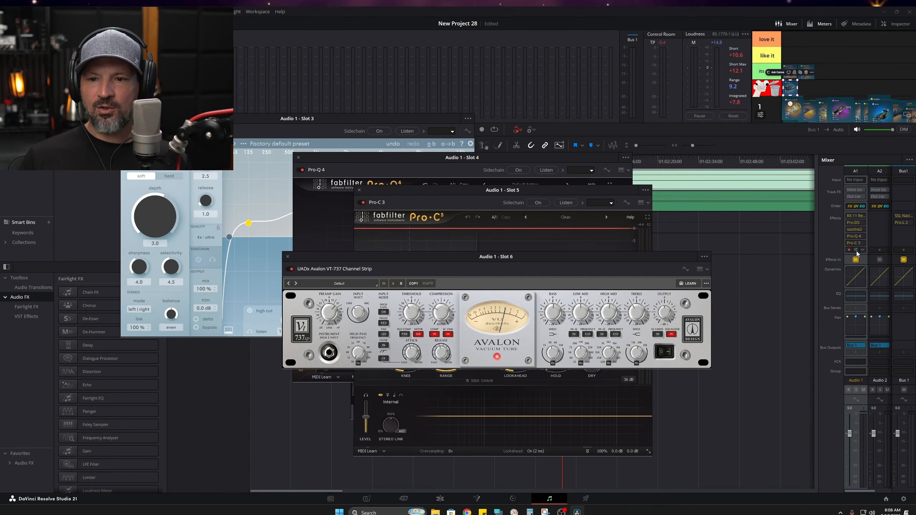
Step: View and close Bus 1's SSL Native Bus Compressor 2 and Pro-L 2, and reposition the soothe2 window to uncover the transport controls
{"action": "mouse_move", "coordinate": [903, 215]}
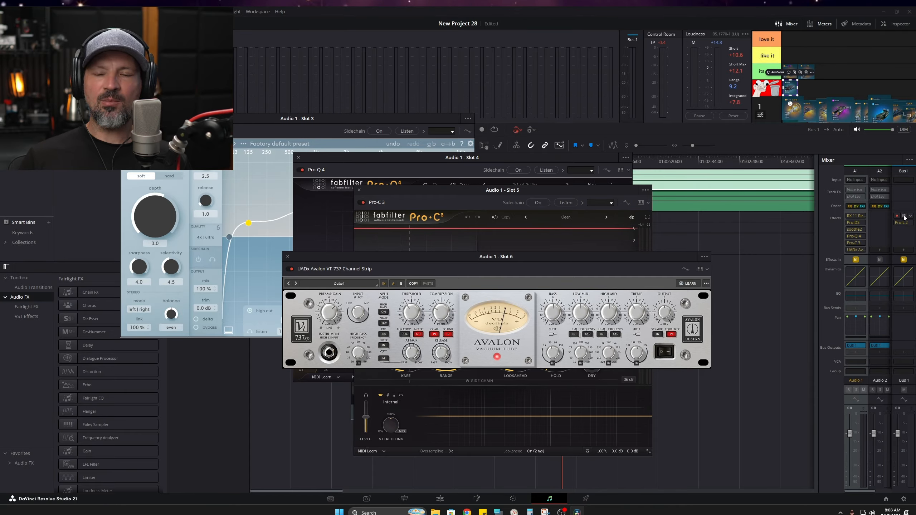
{"action": "left_click", "coordinate": [904, 217]}
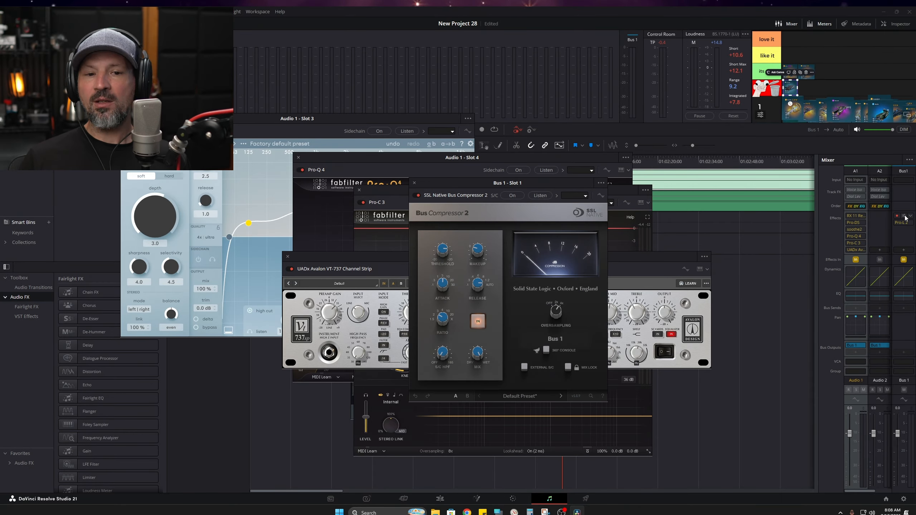
{"action": "left_click", "coordinate": [904, 223]}
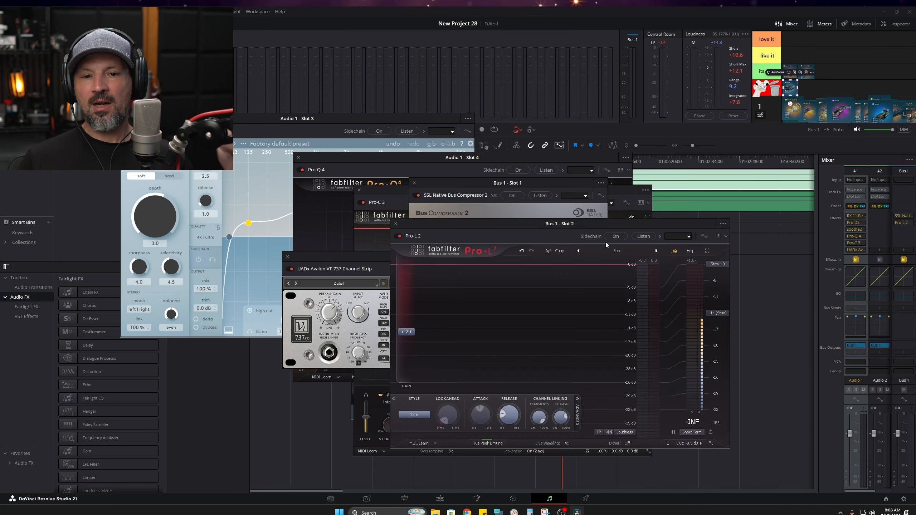
{"action": "left_click", "coordinate": [396, 224]}
{"action": "left_click", "coordinate": [415, 183]}
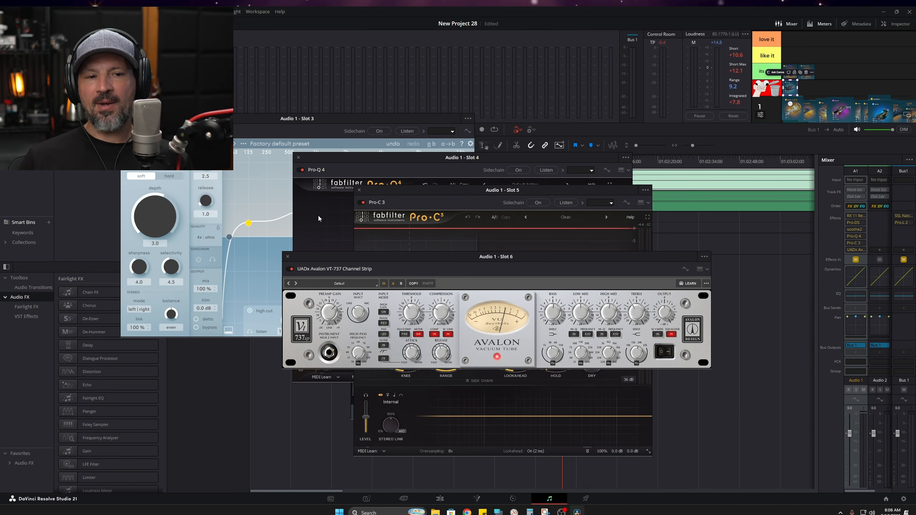
{"action": "left_click", "coordinate": [403, 150]}
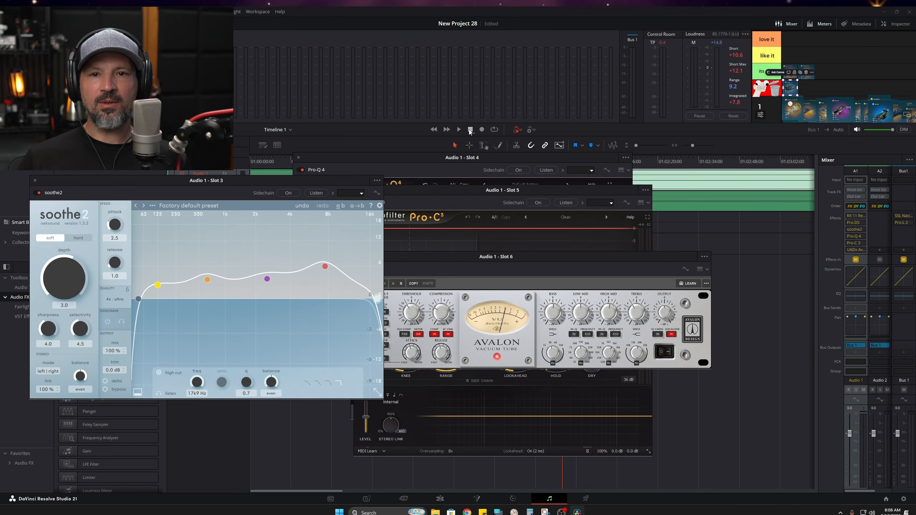